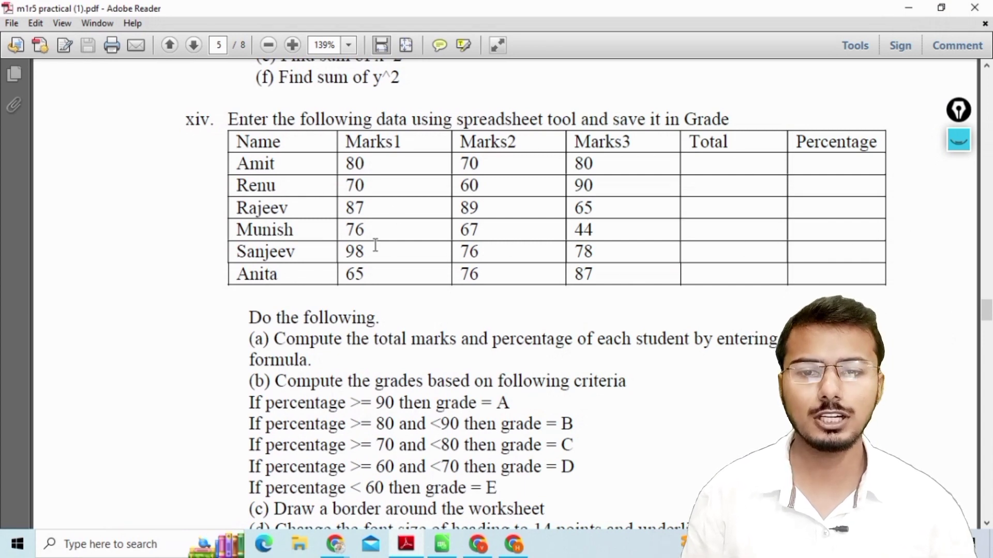
Review exercise xiv in the PDF, including the marks table and the total, percentage and grade instructions.
left_click_drag(375, 339, 568, 344)
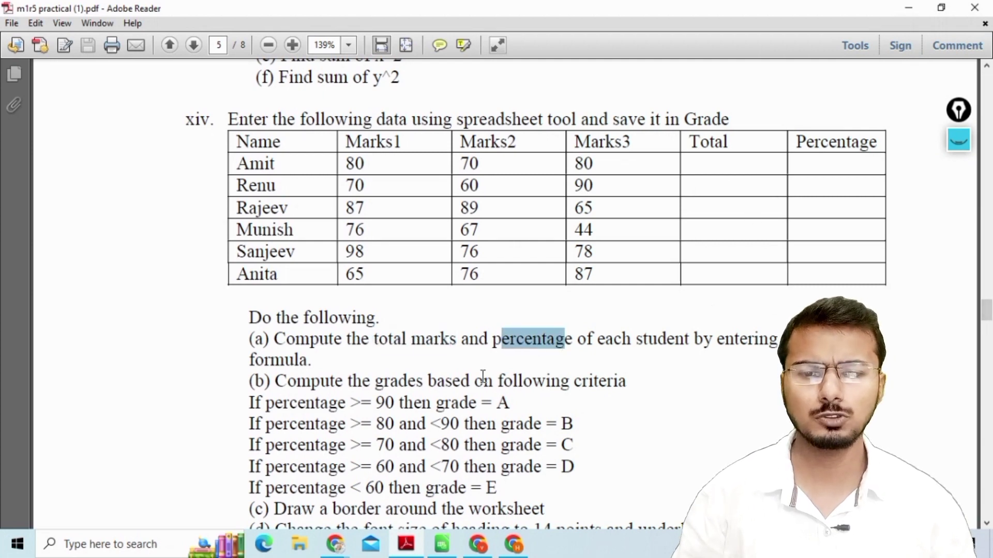
scroll(483, 377, "down", 2)
scroll(483, 376, "up", 1)
scroll(483, 376, "up", 1)
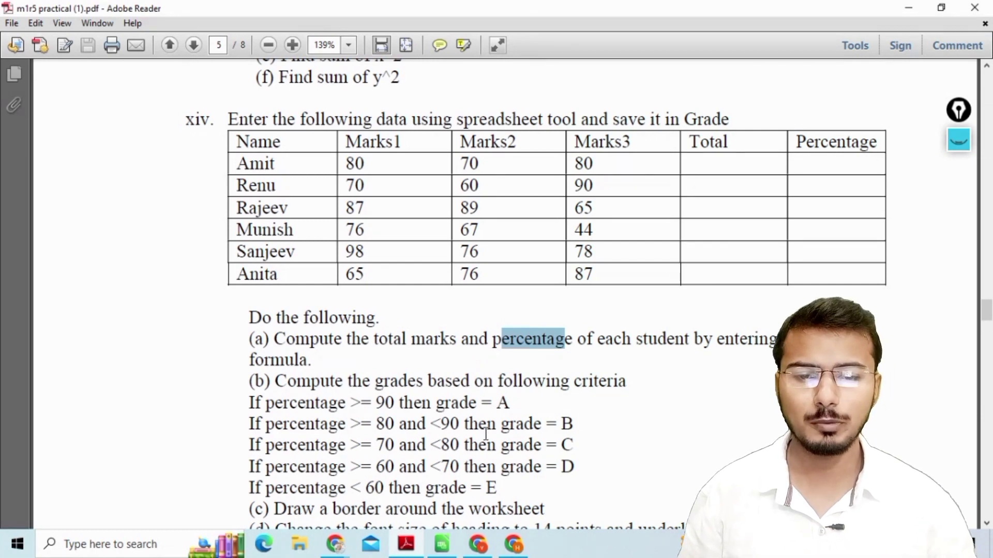
left_click(448, 548)
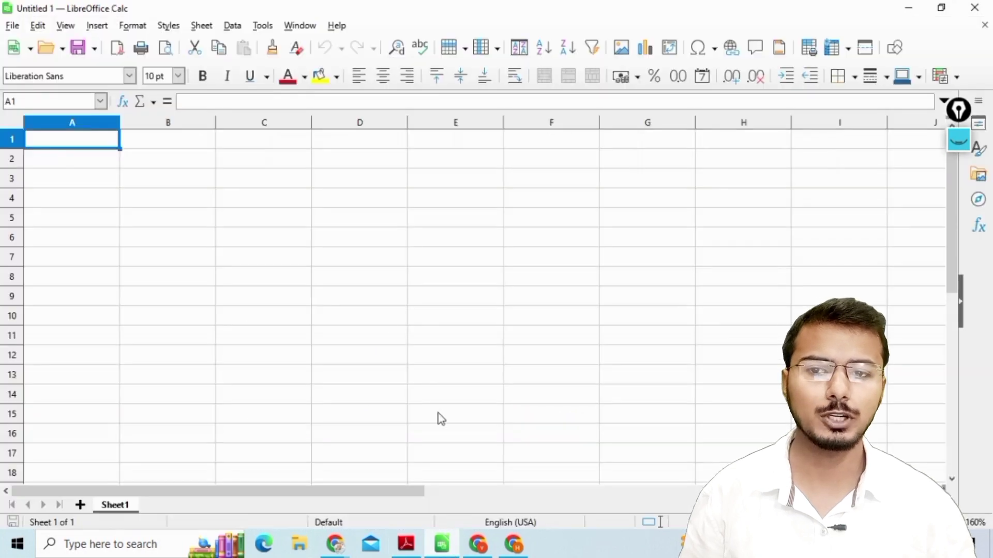
left_click(405, 552)
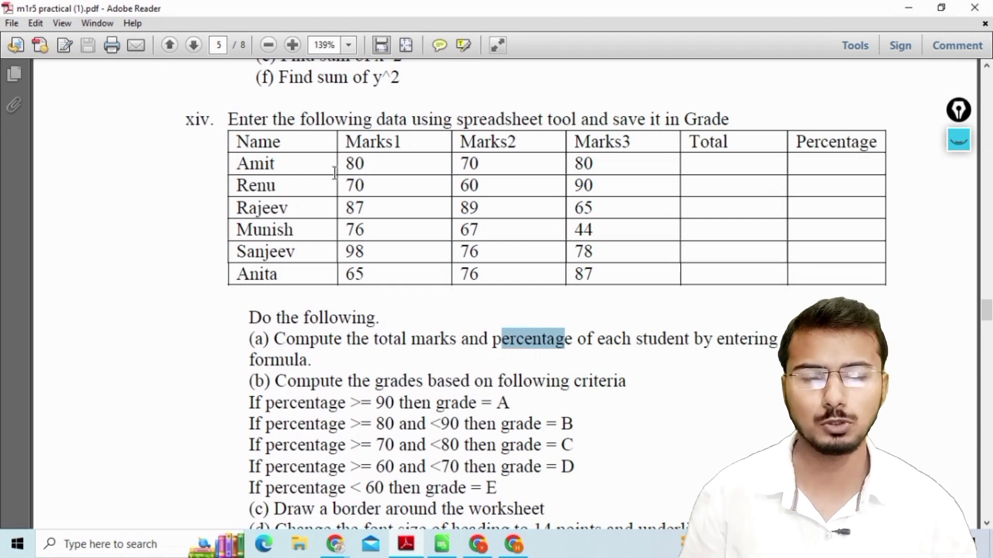
Switch to LibreOffice Calc and enter the headers Name, Mark 1, Mark 2, Mark 3, Total and Percentage in A1:F1.
left_click(442, 544)
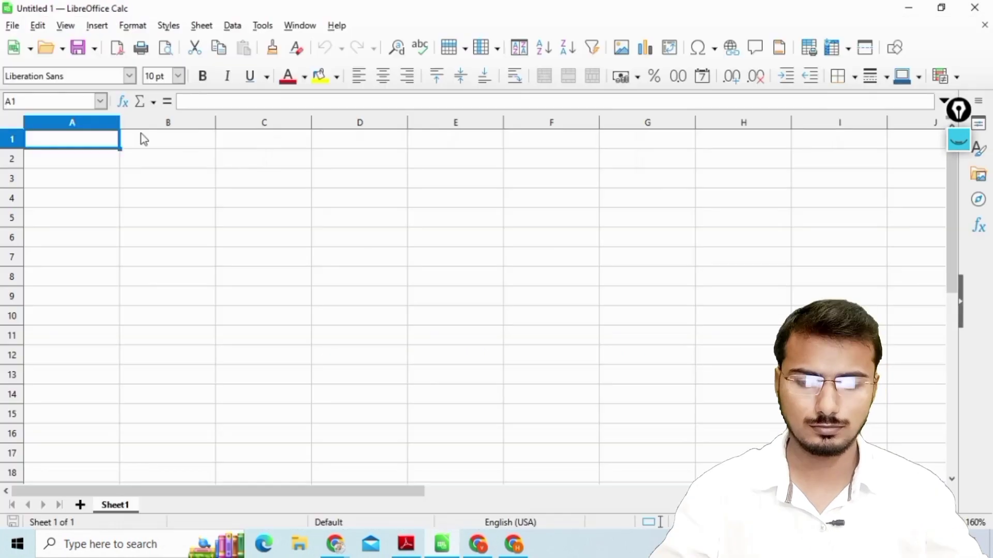
type("Name")
key("Tab")
key("Tab")
left_click(140, 133)
type("Mark 1")
key("Tab")
type("M")
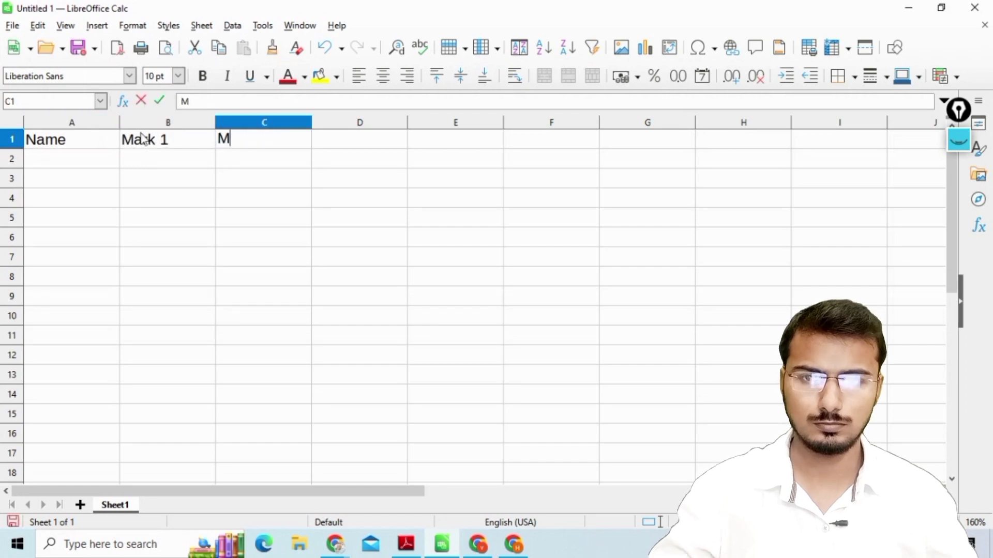
type("ark 2")
key("Tab")
type("Mark 3")
key("Tab")
type("Total")
key("Tab")
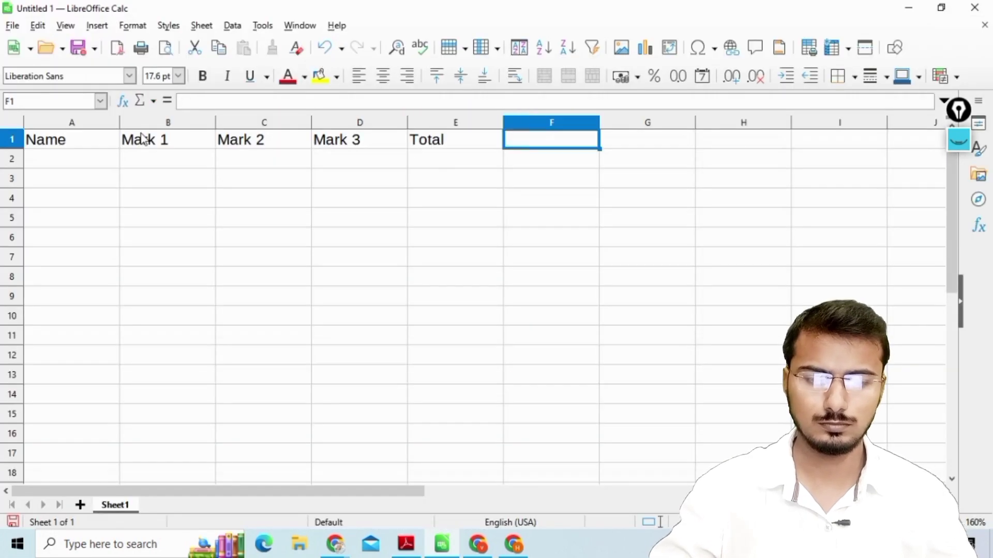
type("Percentage")
key("Return")
Enter the first three student names from the PDF table in A2:A4.
key("alt+Tab")
key("alt+Tab")
type("Amit")
key("Return")
type("Re")
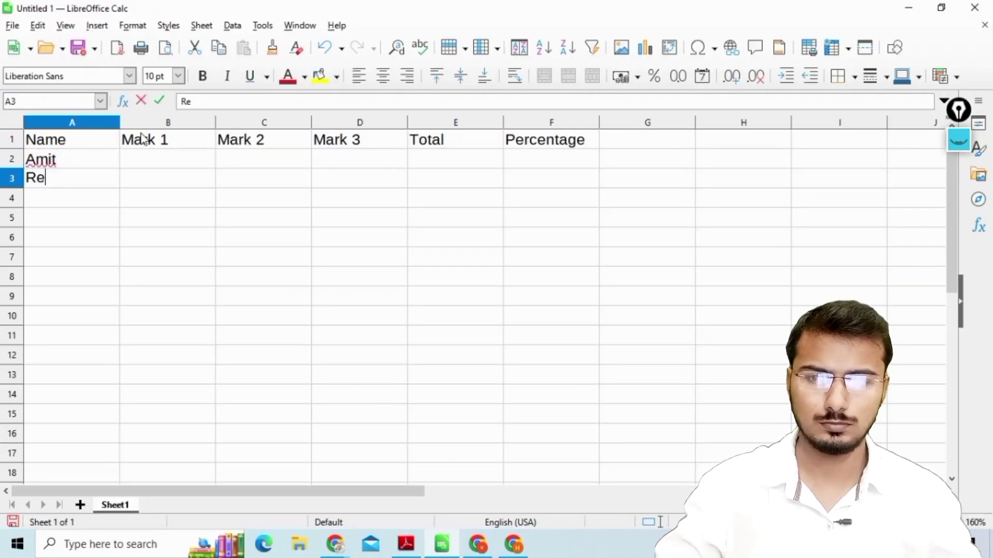
type("nu")
key("Return")
type("Rajeev")
key("Return")
Enter the remaining three student names from the PDF table in A5:A7.
type("M")
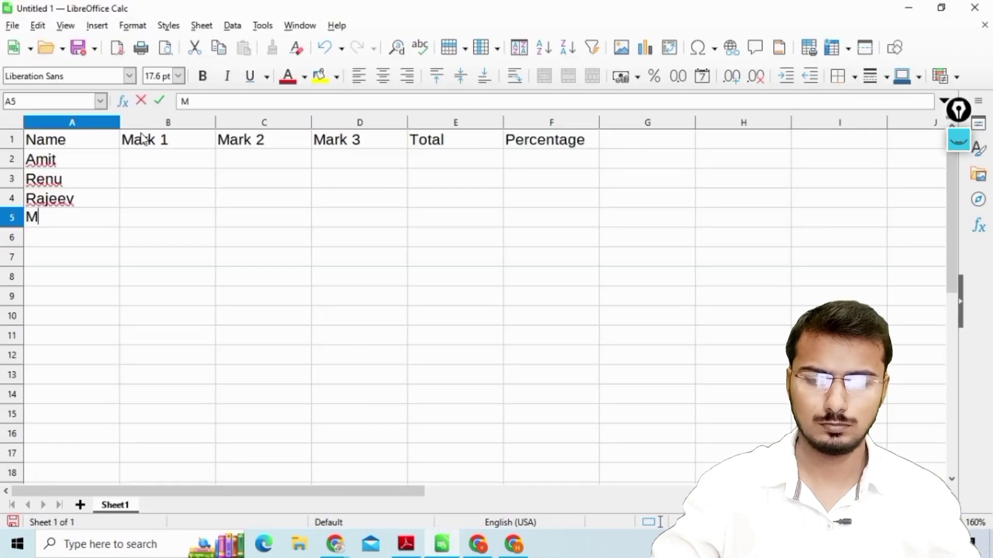
type("unish")
key("Return")
type("Sanjeev")
key("Return")
type("Anneta")
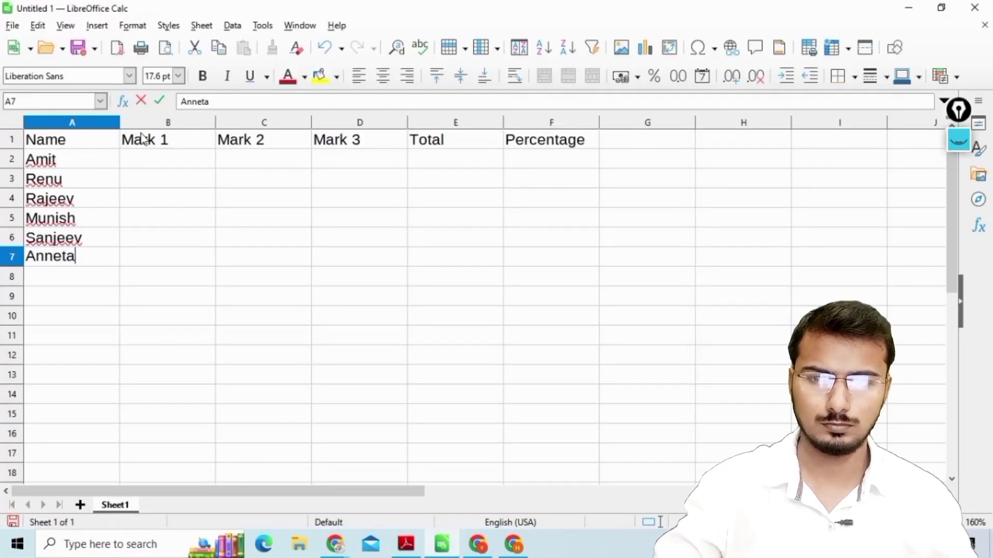
key("BackSpace")
key("BackSpace")
key("BackSpace")
key("BackSpace")
type("ita")
Fill the Mark 1 column in B2:B7 with 80, 70, 87, 76, 98 and 65.
left_click(186, 160)
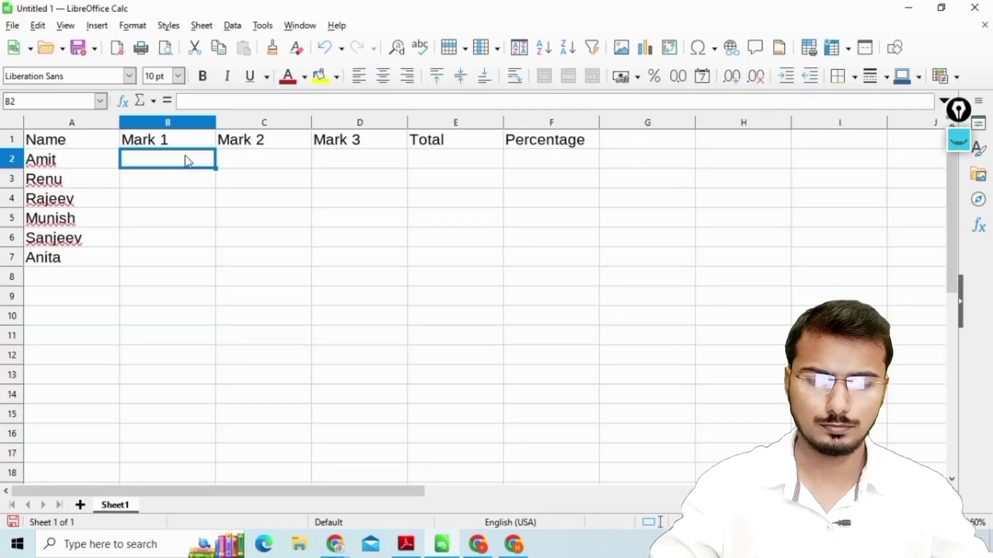
type("80 70 87")
key("Return")
type("76 98 65")
key("Tab")
Enter Mark 2 and Mark 3 for the first two students: 70 and 80 in row 2, 60 and 90 in row 3.
key("Up")
key("Up")
key("Up")
key("Up")
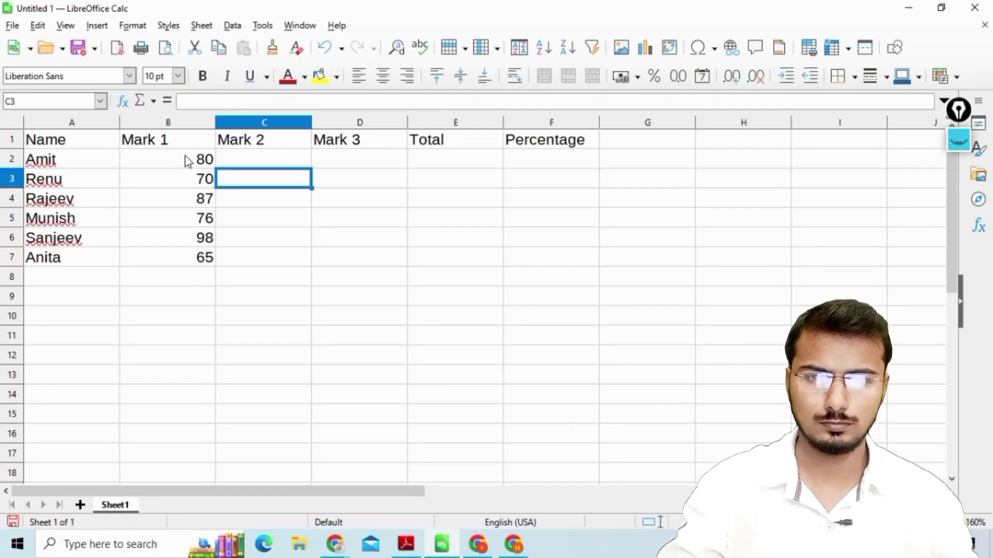
key("Up")
type("70\t80")
key("Down")
type("90")
key("Left")
type("60")
key("Return")
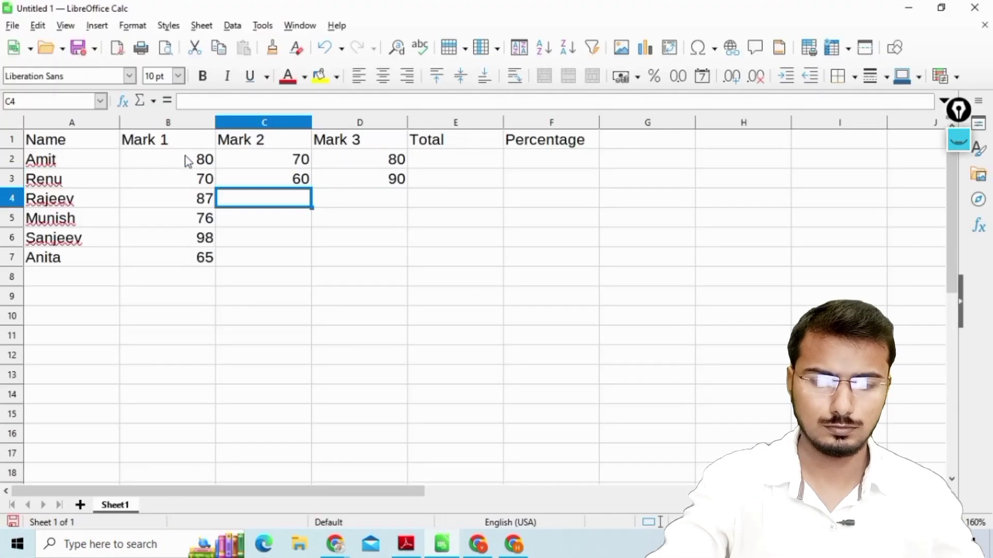
Enter Mark 2 and Mark 3 values of 89 and 65 in row 4, and 67 and 44 in row 5.
type("89\t65")
key("Return")
type("67\t44")
key("Return")
Complete the marks from the PDF table with 76 and 78 in C6:D6, and 76 and 87 in C7:D7.
key("alt+Tab")
key("alt+Tab")
type("76")
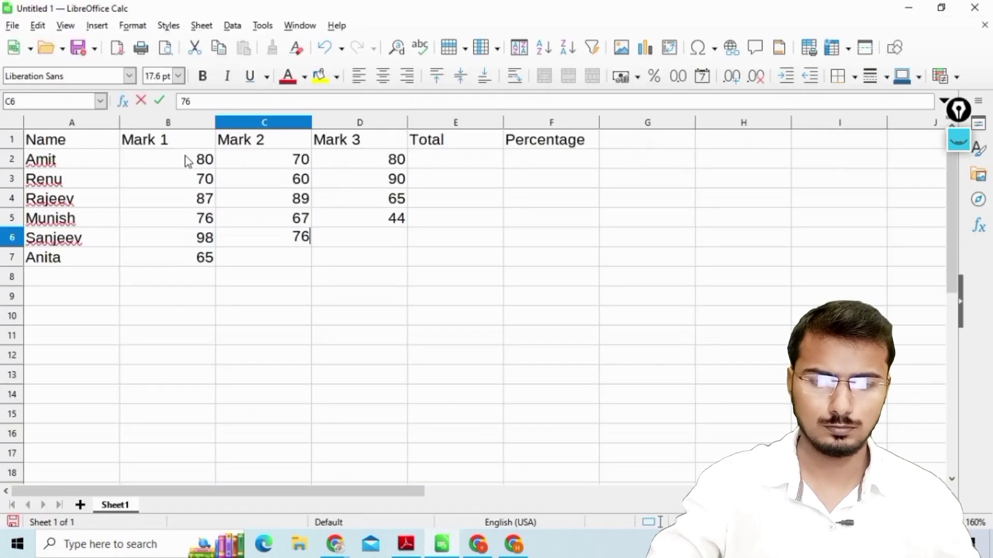
key("Tab")
key("alt+Tab")
key("alt+Tab")
type("78 76")
key("Tab")
type("87")
key("Tab")
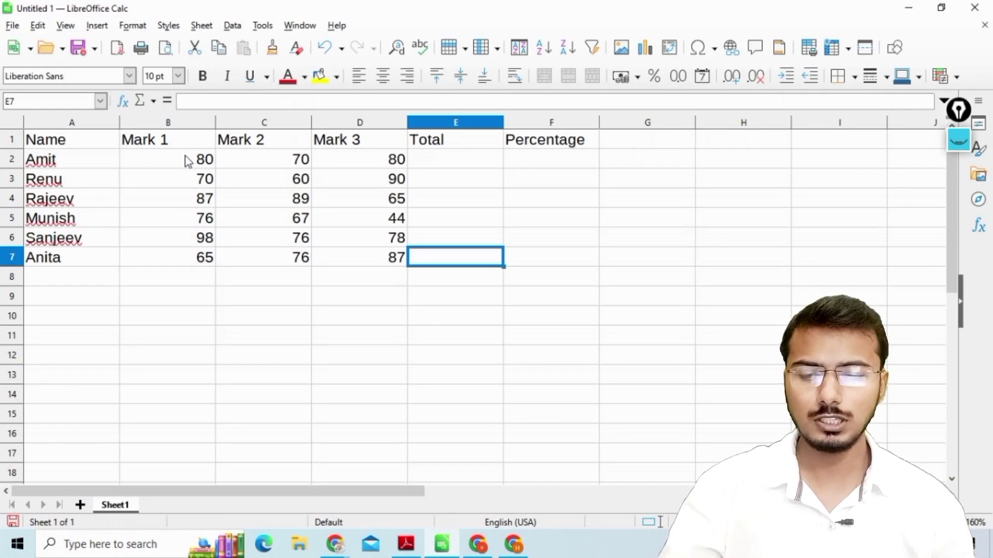
Check instruction (a) in the PDF, and compute the first student's total in E2 with =SUM(B2:D2).
key("alt+Tab")
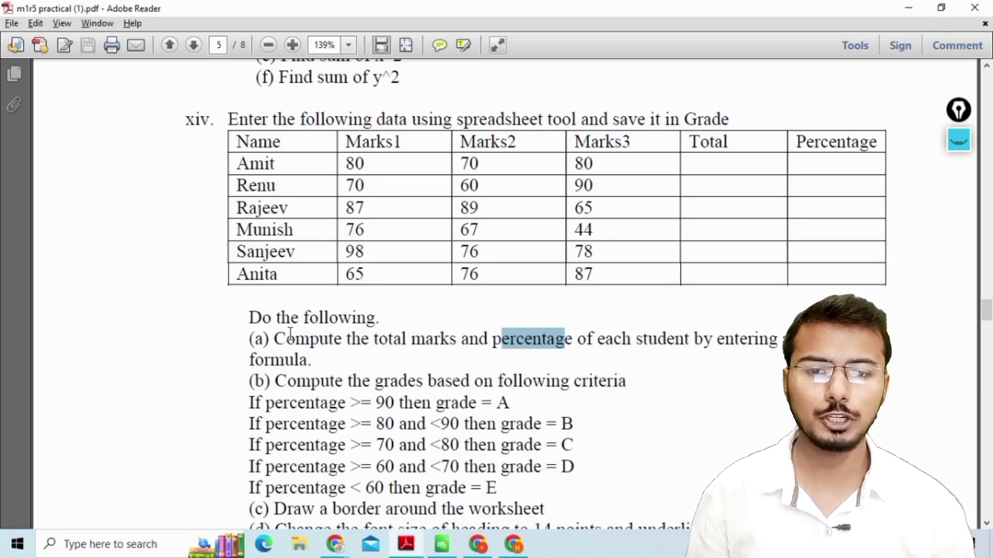
left_click_drag(275, 339, 486, 338)
key("alt+Tab")
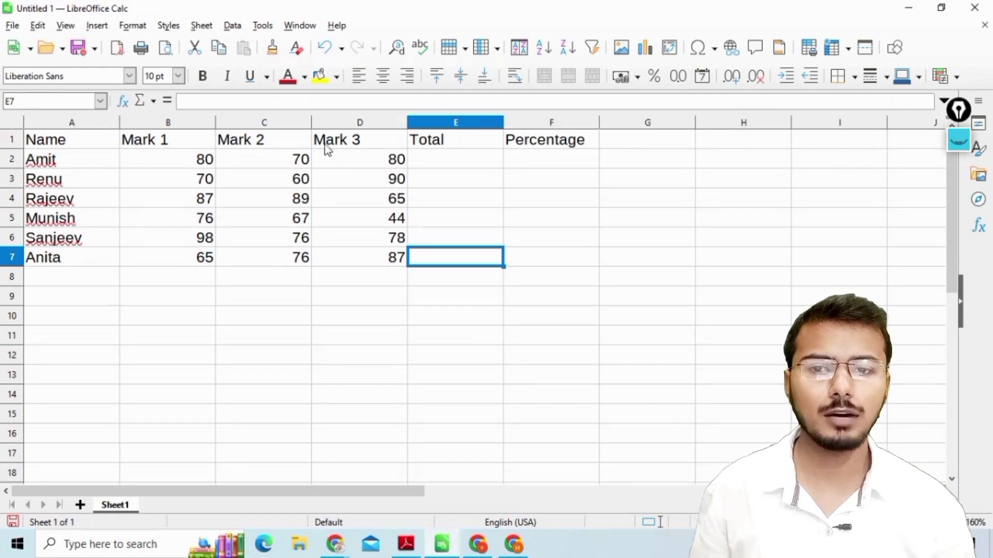
left_click(164, 165)
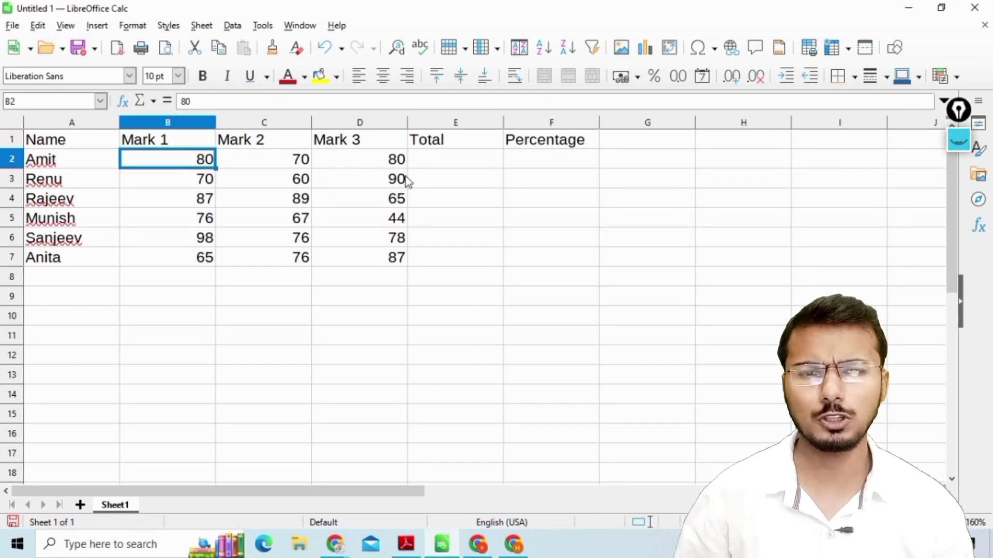
left_click(429, 161)
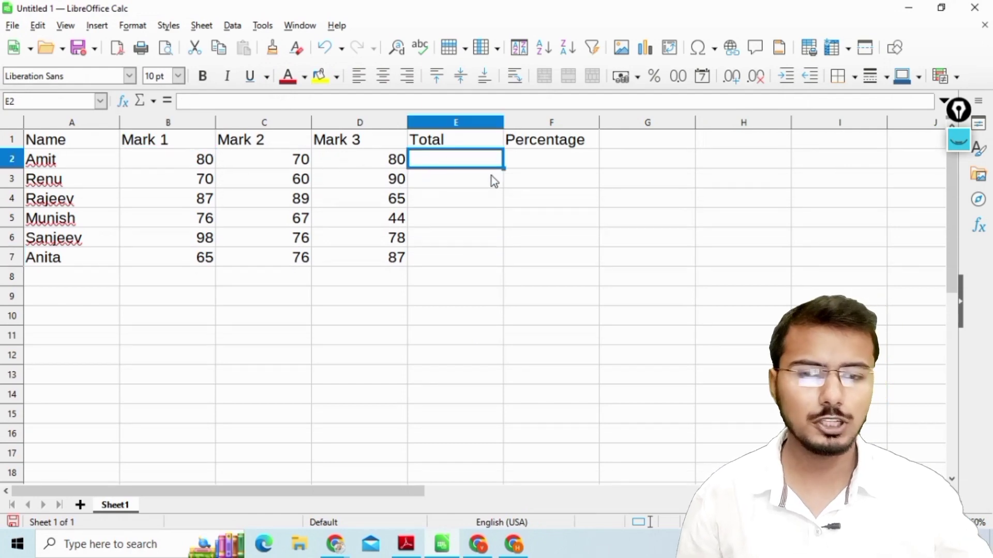
type("=")
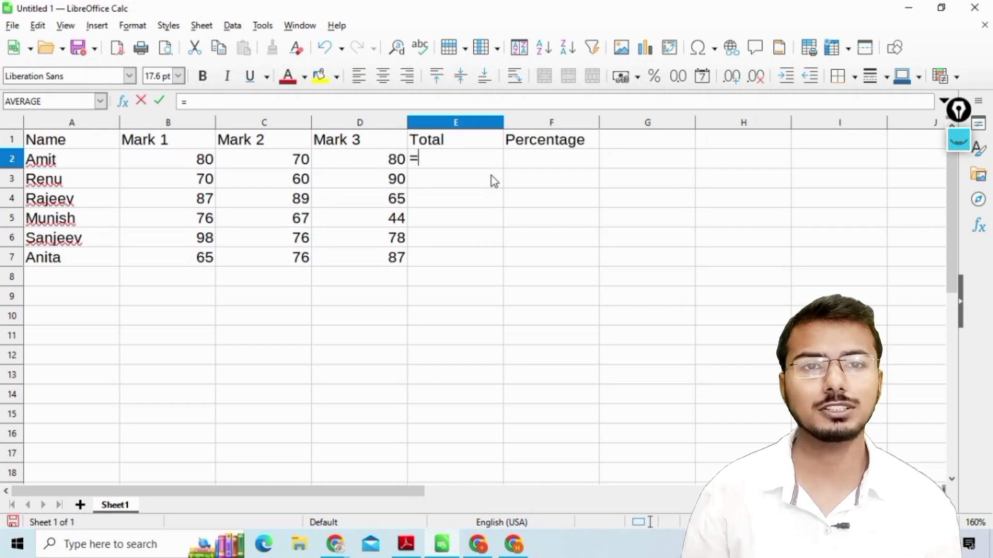
type("s")
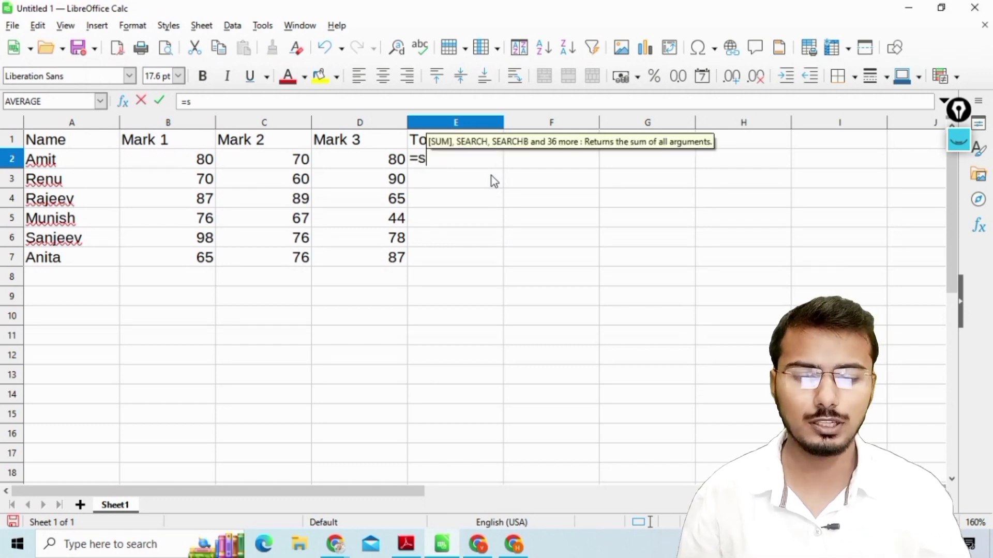
type("um")
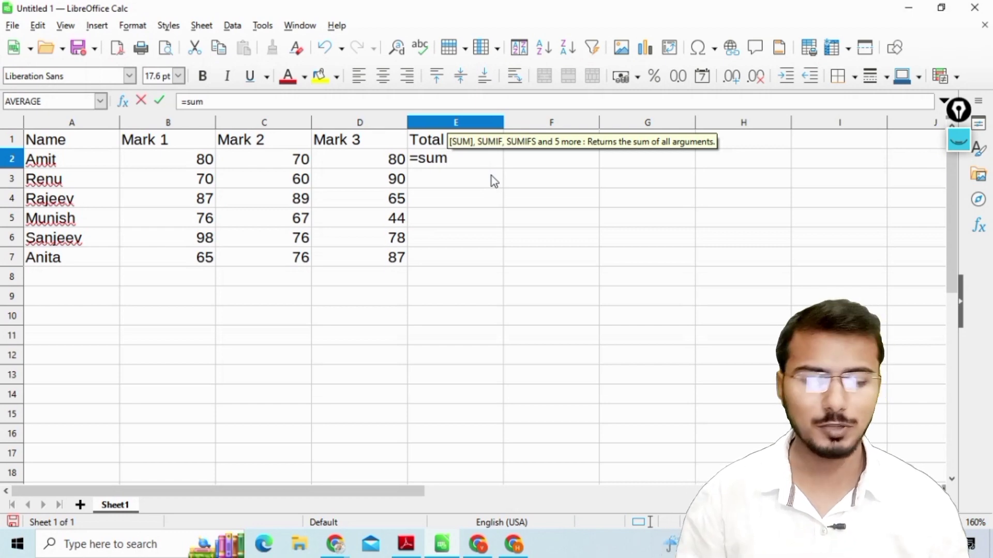
type("(")
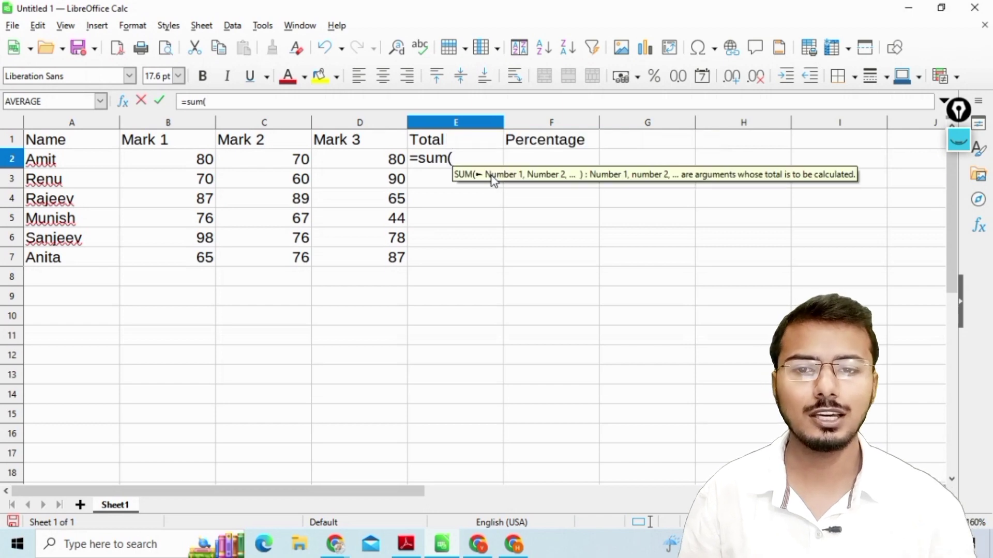
left_click(164, 157)
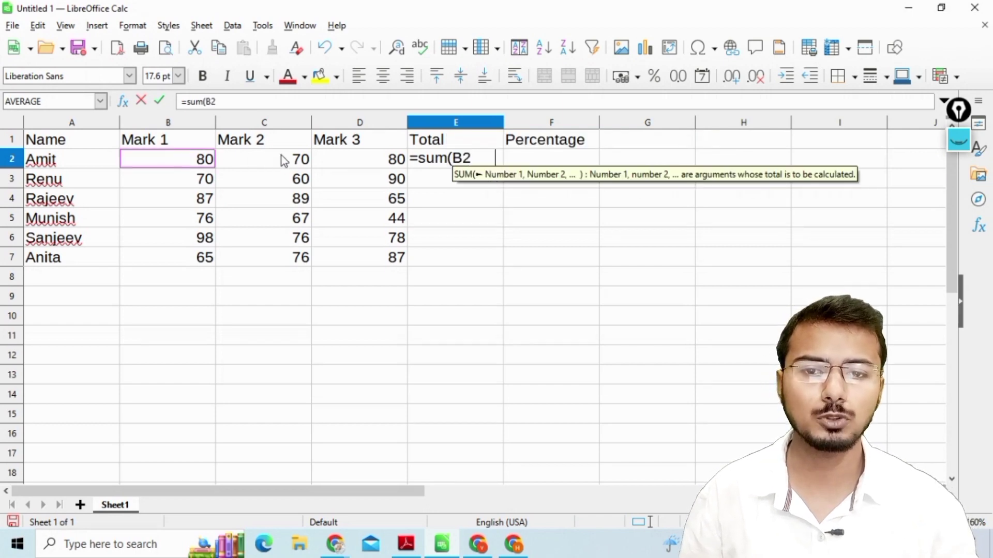
left_click_drag(352, 160, 368, 163)
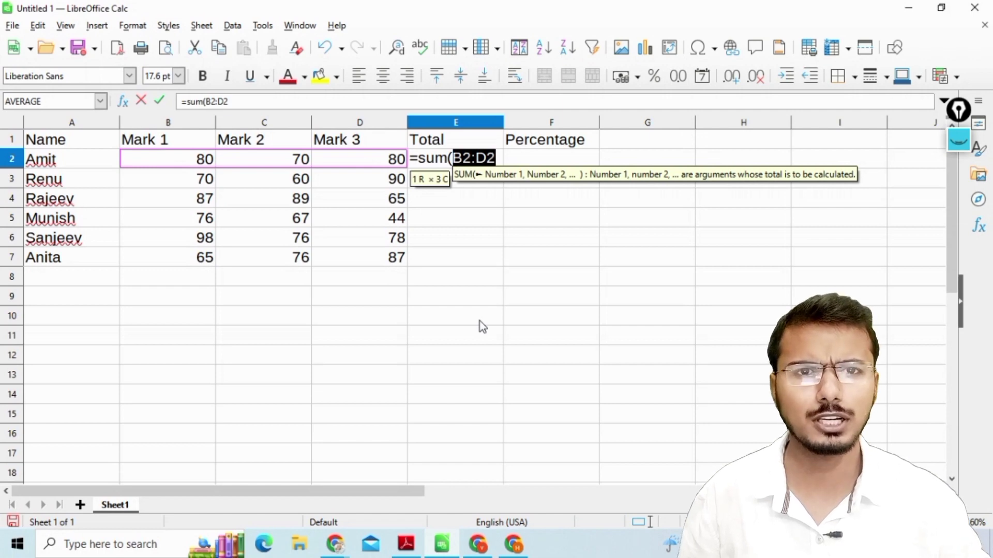
type(")")
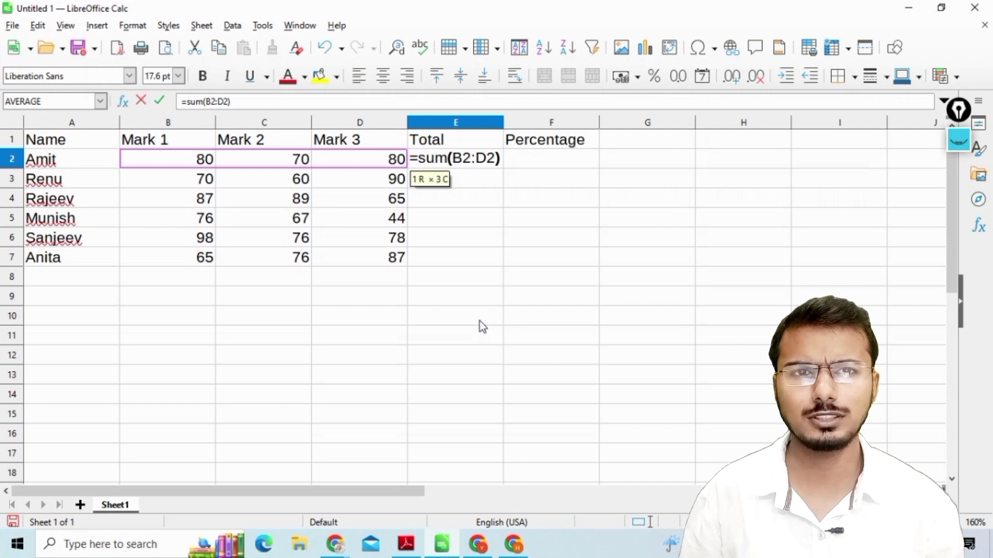
key("Return")
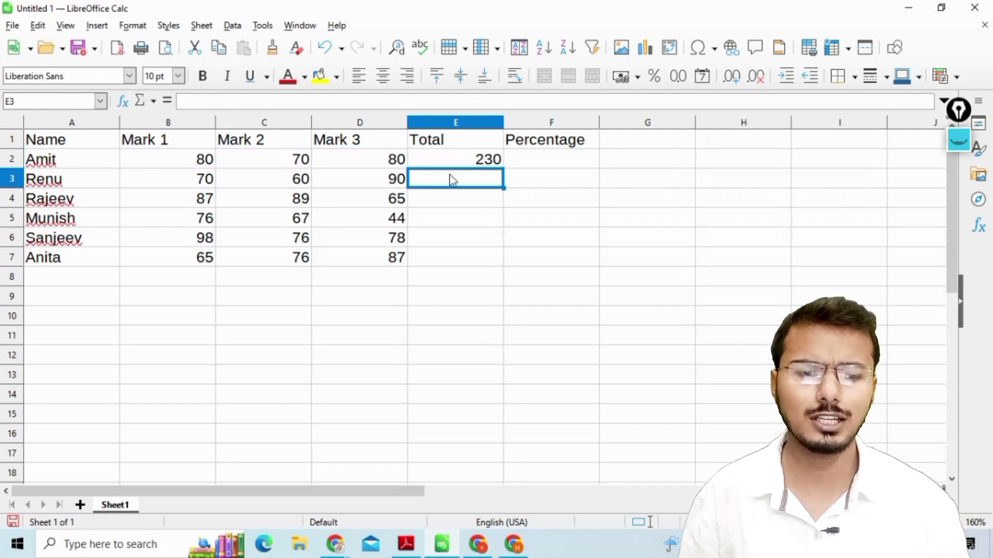
Compute the second student's total in E3 with =SUM(B3:D3) and fill the formula down through E7.
type("=sum")
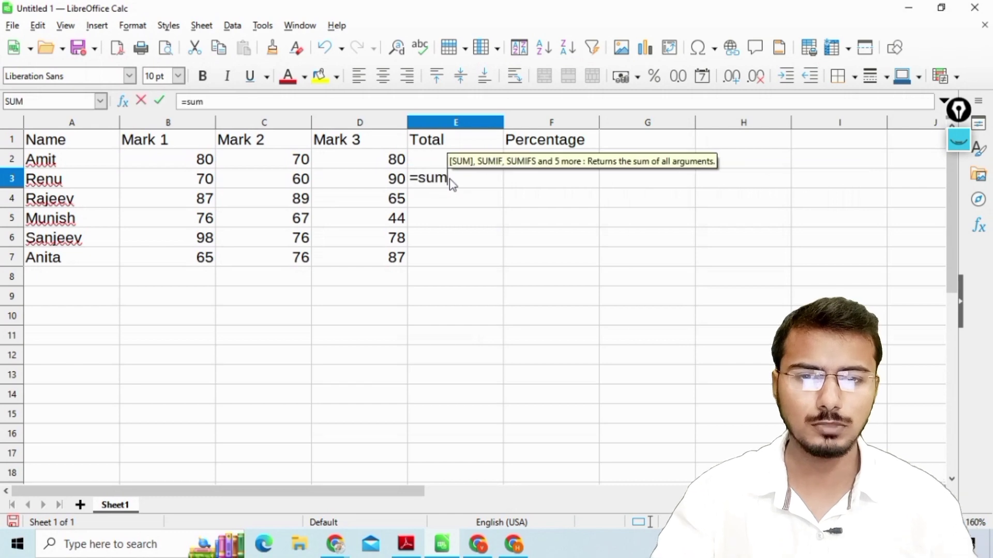
type("(")
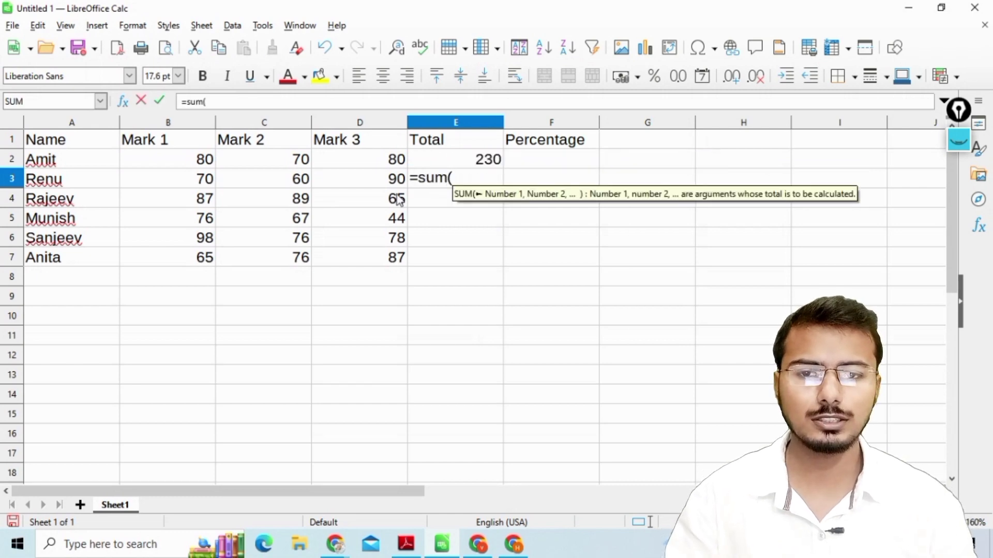
left_click_drag(163, 186, 381, 185)
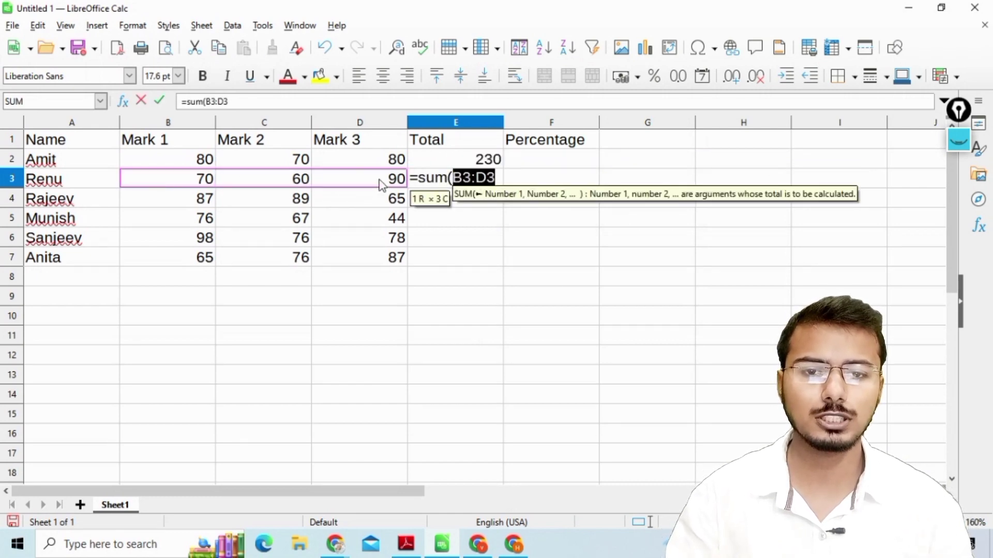
type(")")
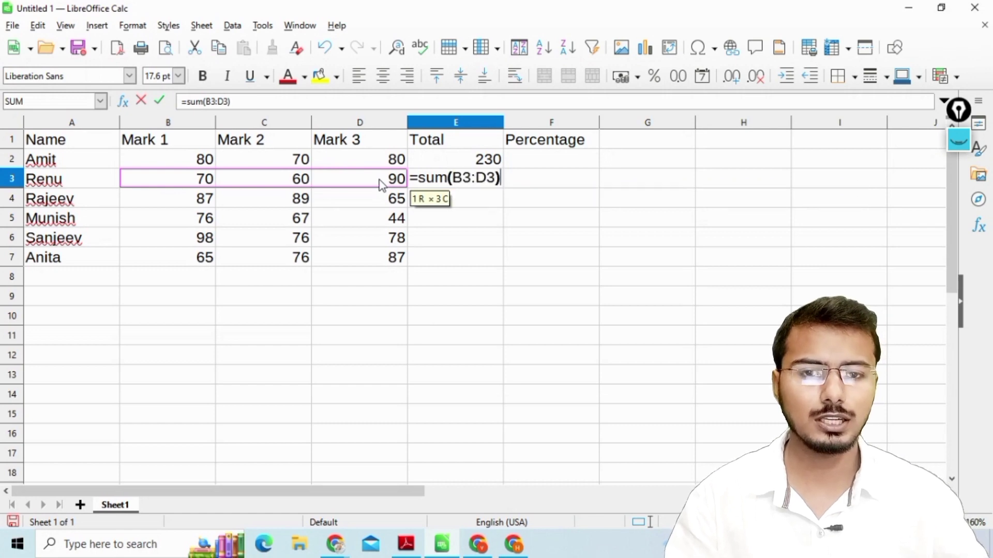
key("Return")
left_click(473, 187)
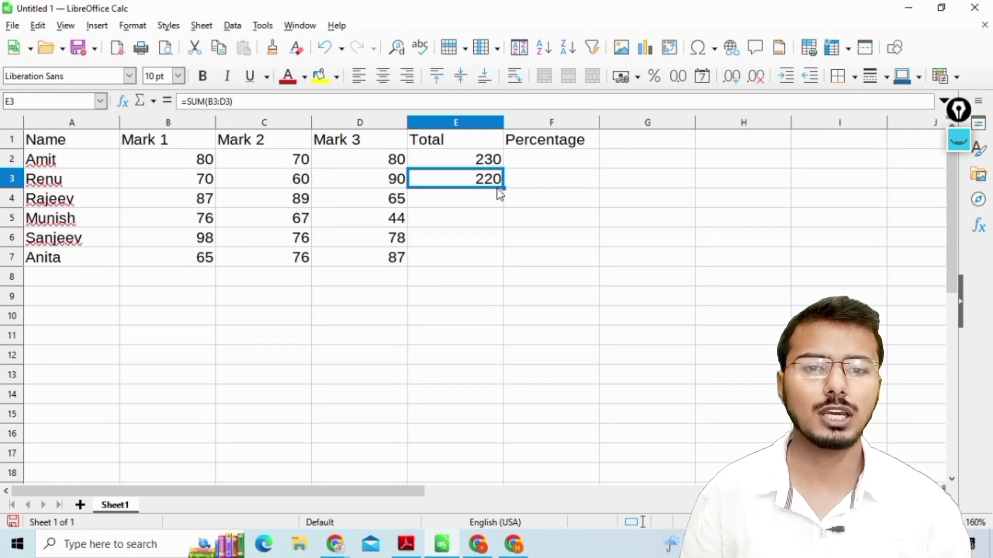
left_click_drag(504, 188, 503, 264)
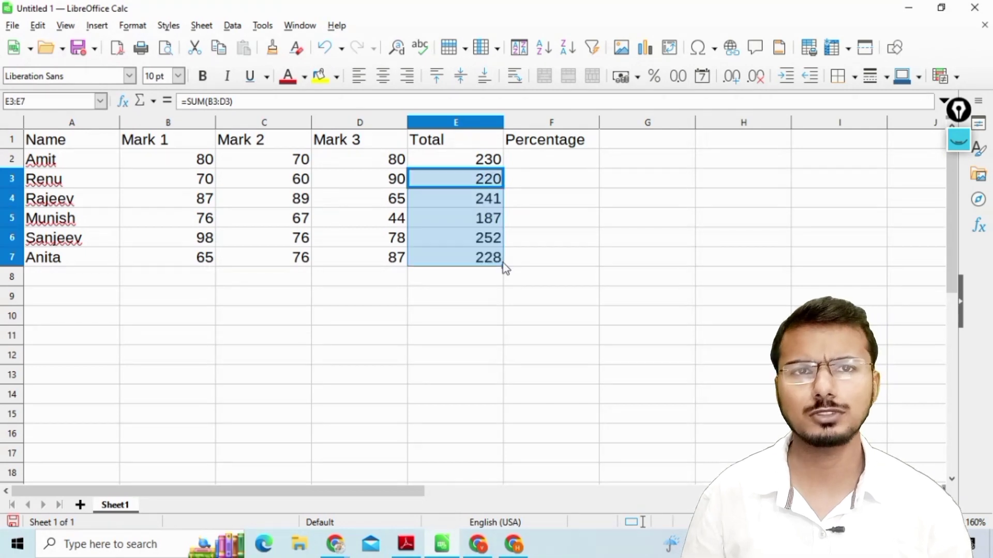
left_click(537, 165)
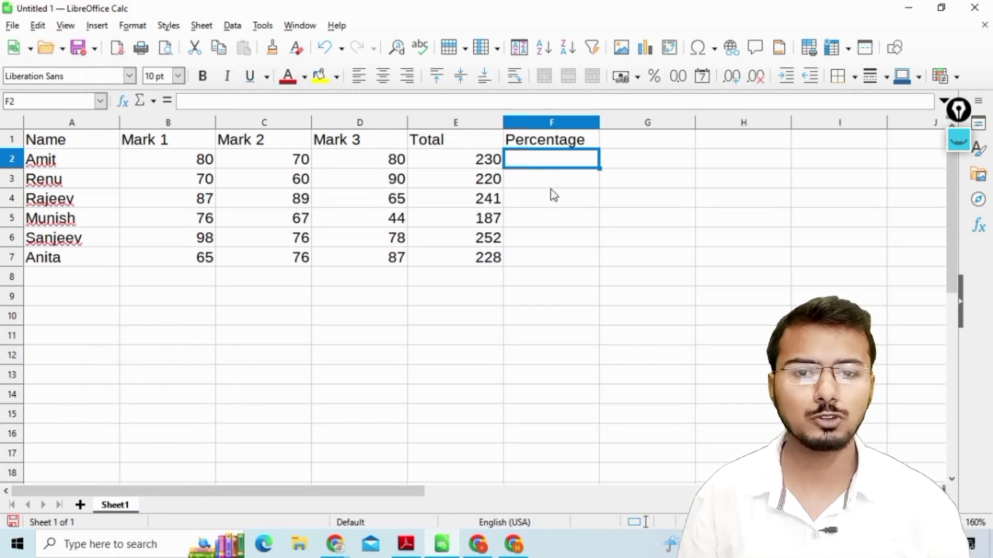
left_click(248, 166)
left_click(200, 166)
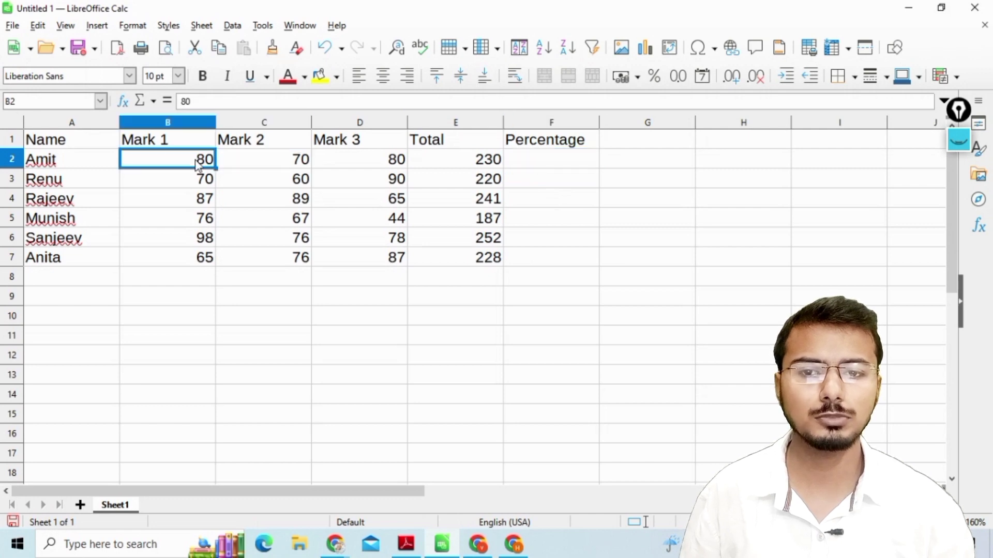
Begin the first student's percentage formula in F2 with a reference to the total in E2.
left_click(250, 164)
left_click(371, 161)
left_click(544, 167)
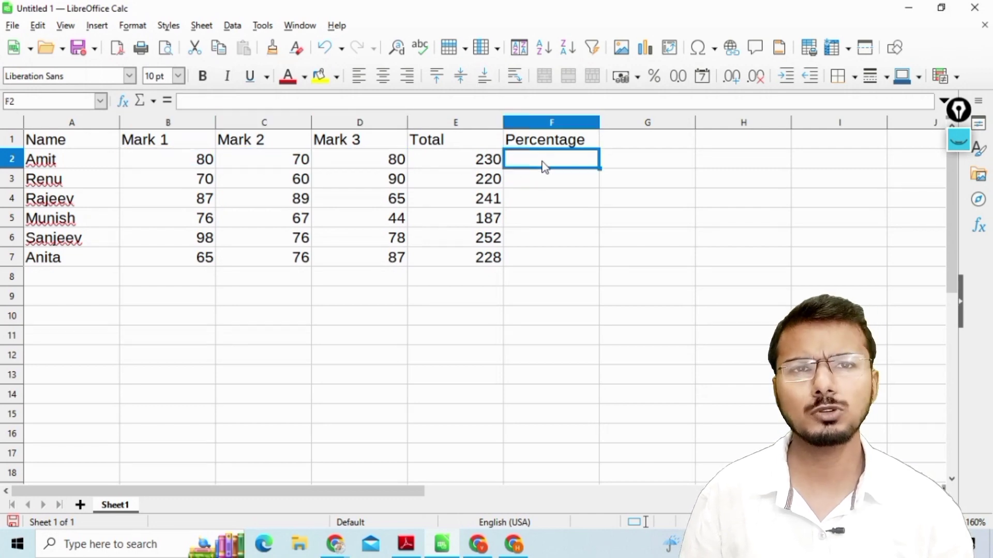
type("=")
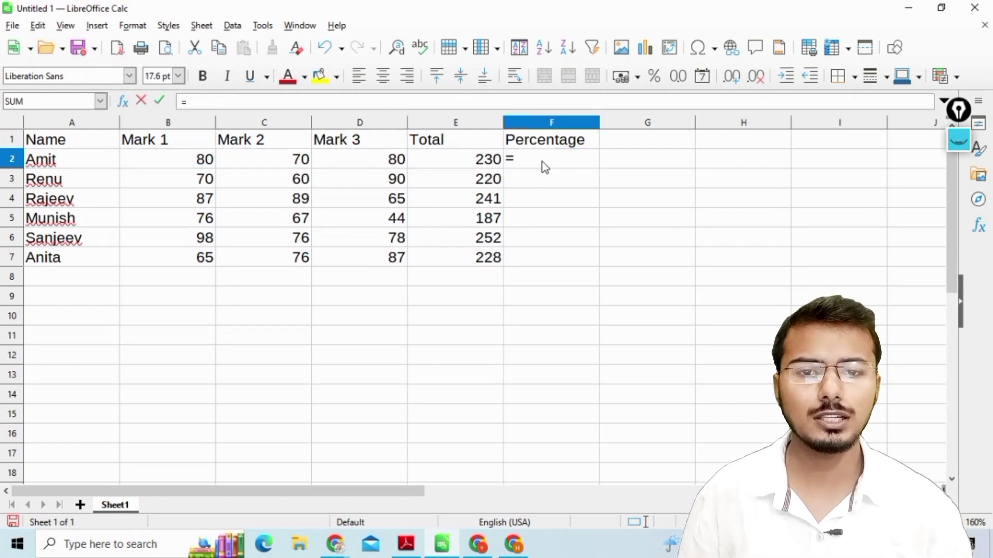
left_click(440, 165)
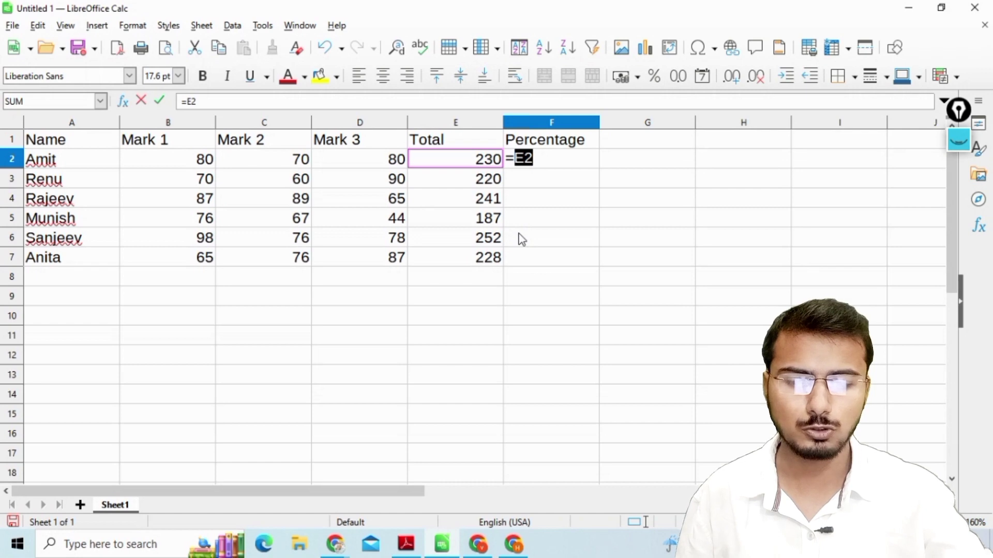
type("81")
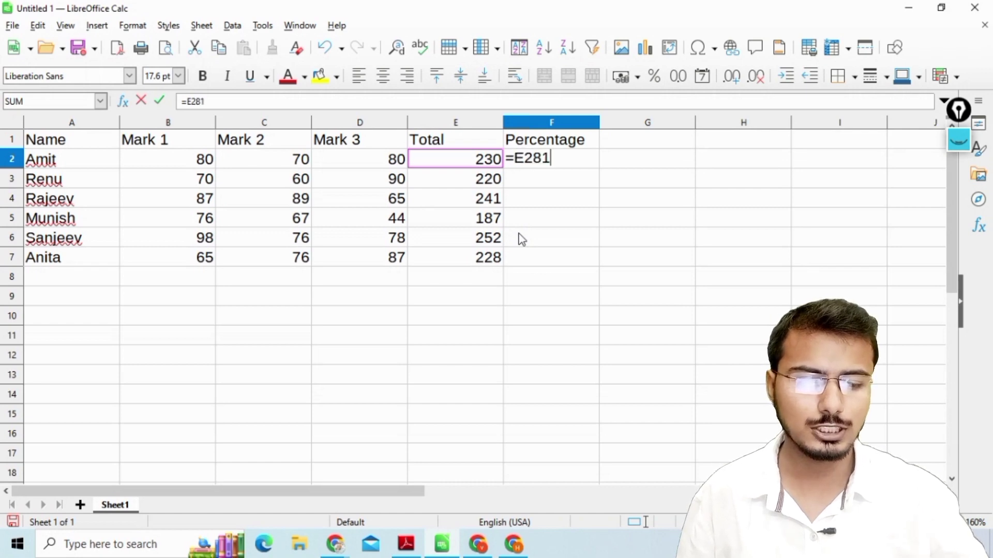
type("00")
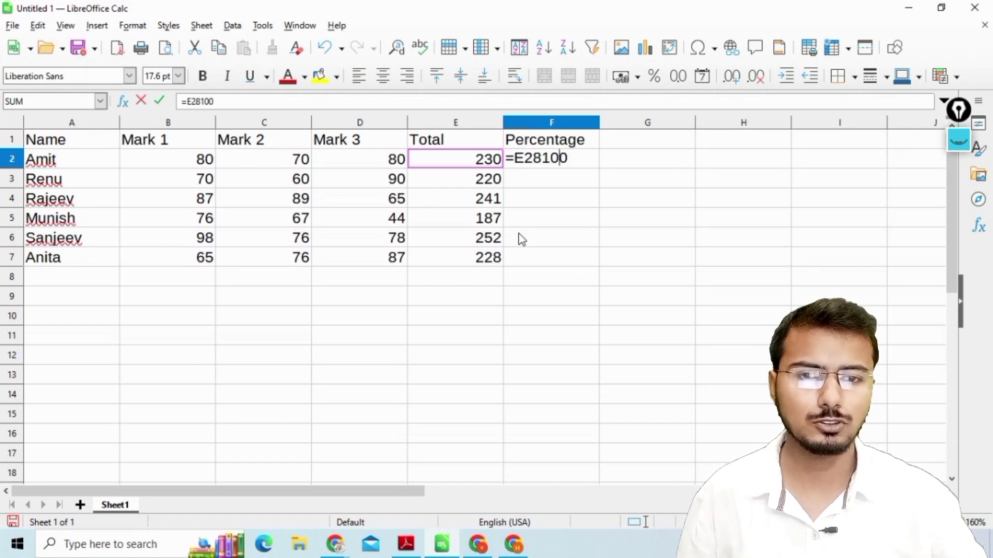
key("BackSpace")
key("BackSpace")
key("BackSpace")
key("BackSpace")
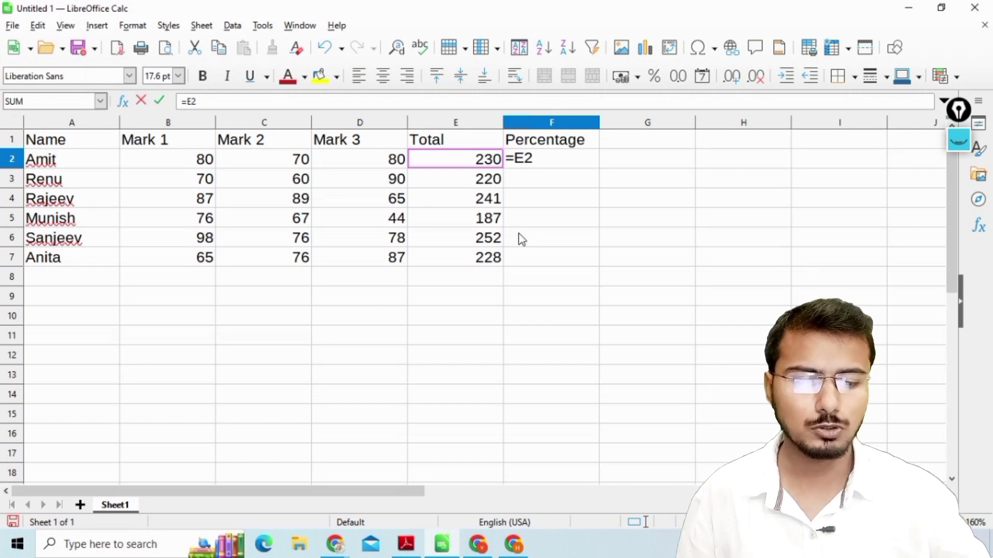
Extend the F2 formula to multiply the total by 100, ending it with a closing parenthesis.
type("*")
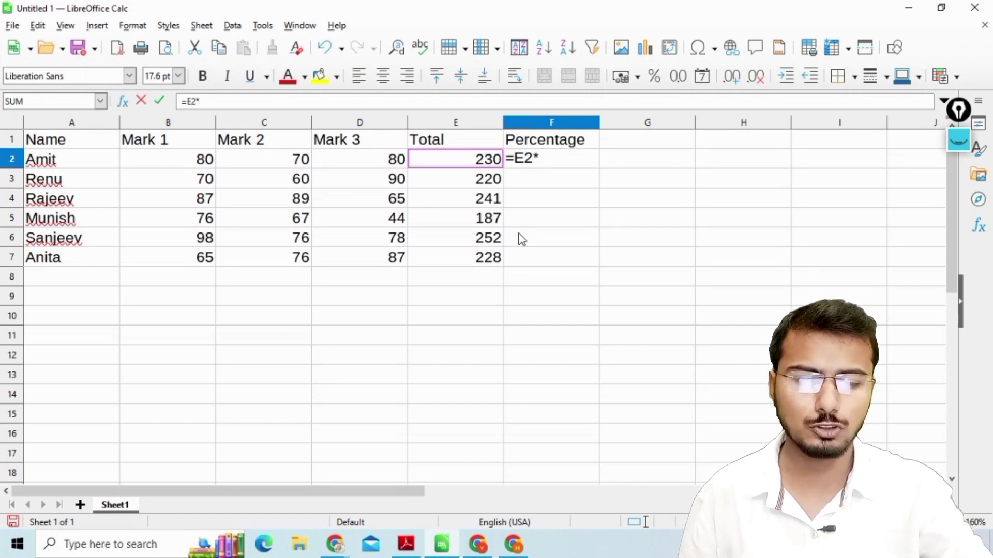
type("100)")
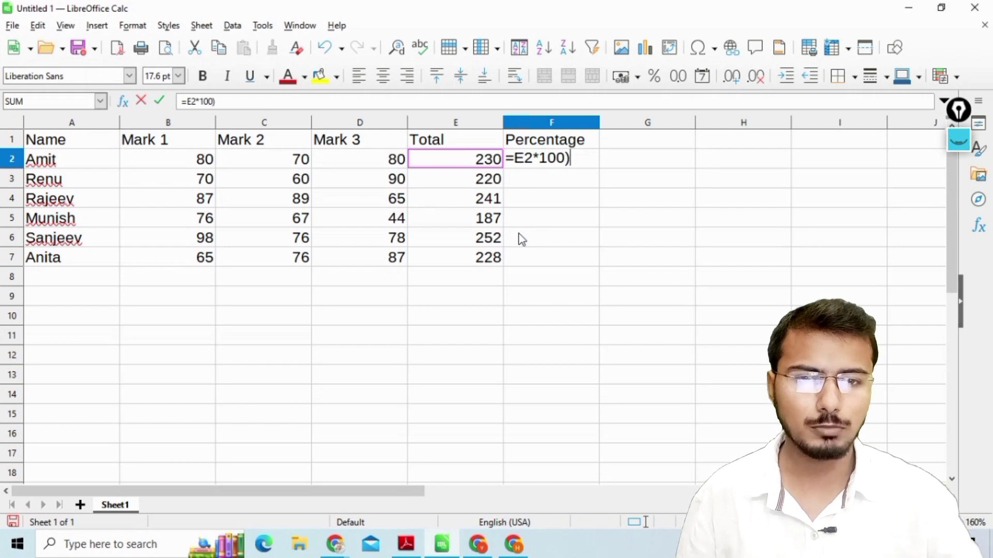
key("Left")
key("Left")
key("Left")
key("Left")
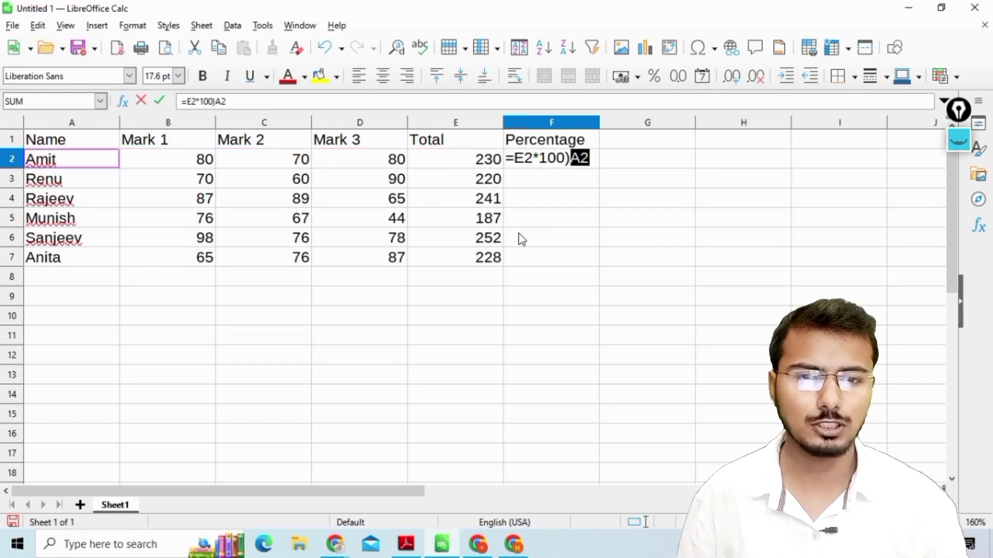
type("A")
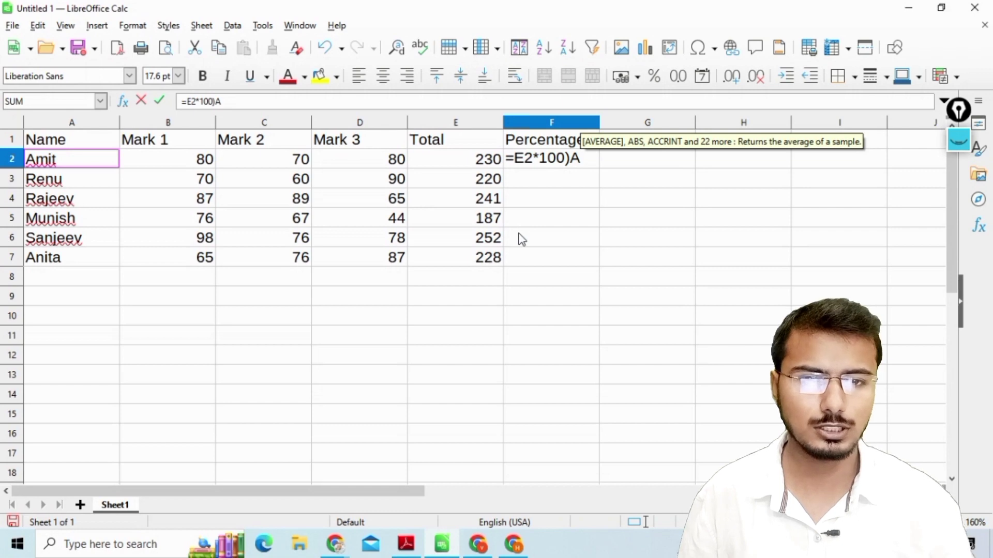
key("BackSpace")
Add the opening parenthesis before E2 and divide by 300, completing the percentage formula in F2 as =(E2*100)/300.
left_click(515, 161)
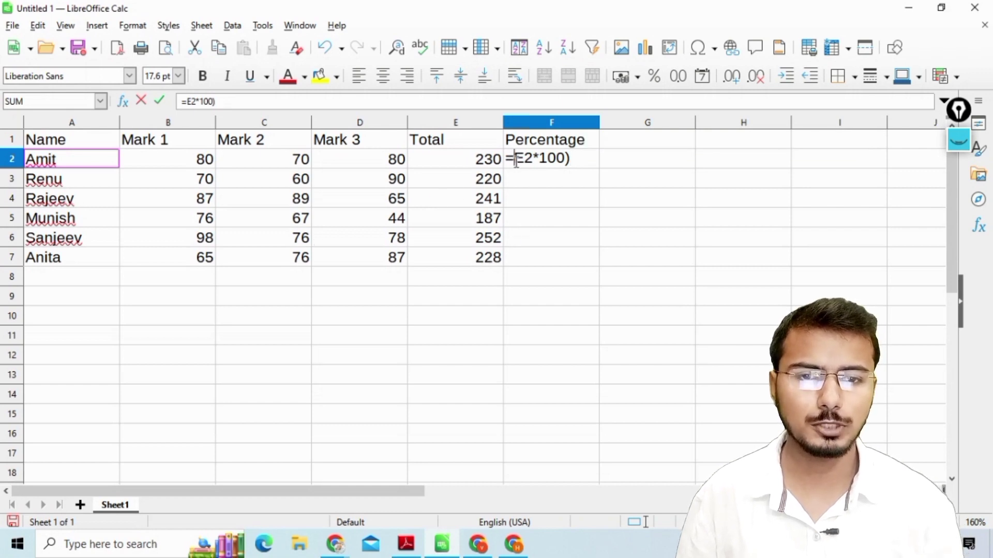
type("(")
key("Right")
key("Right")
key("Right")
key("Right")
key("Right")
key("Right")
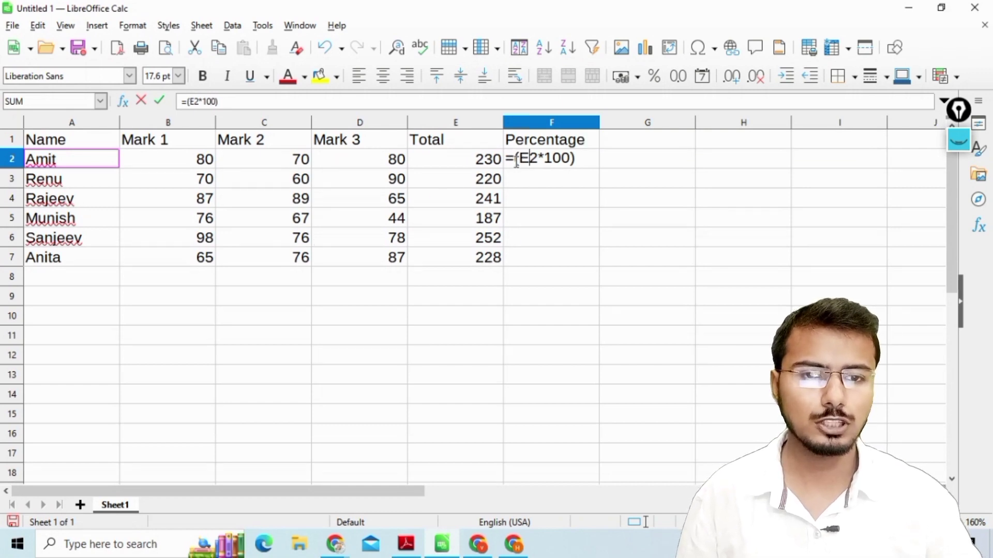
key("Right")
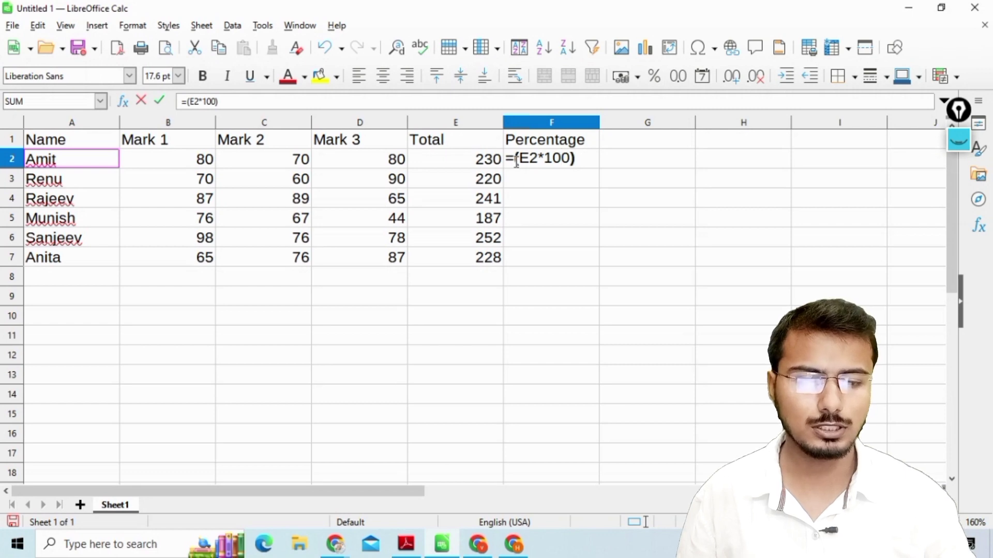
type("/5")
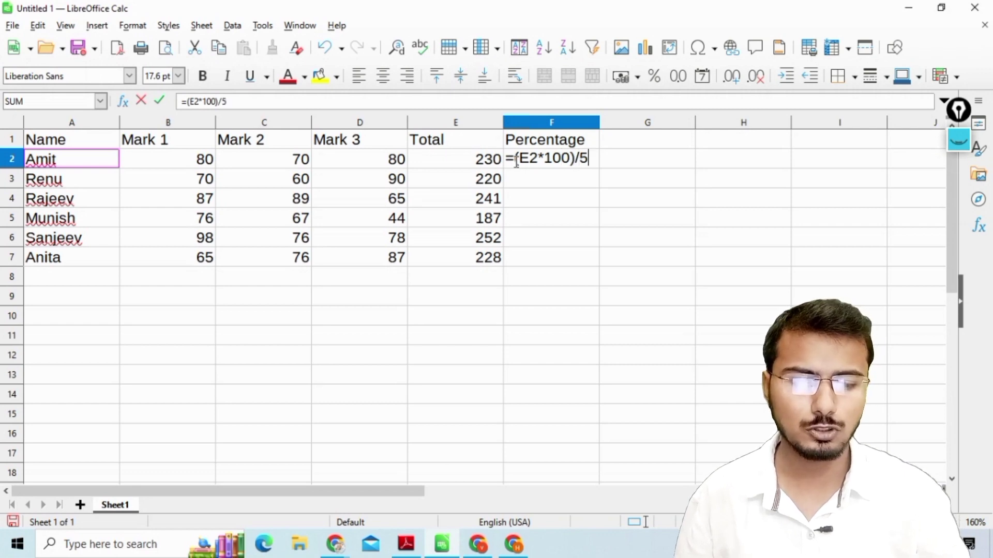
key("BackSpace")
type("300")
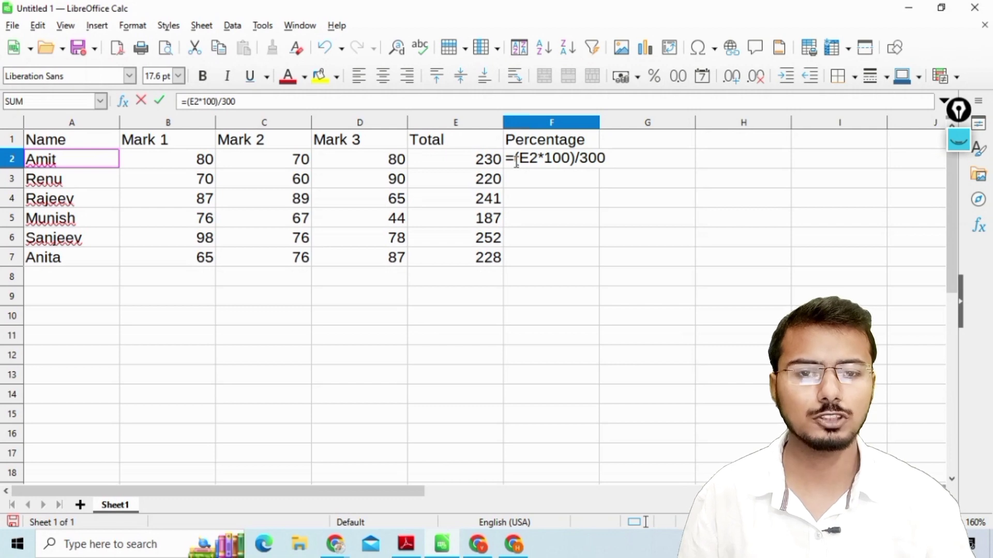
key("Return")
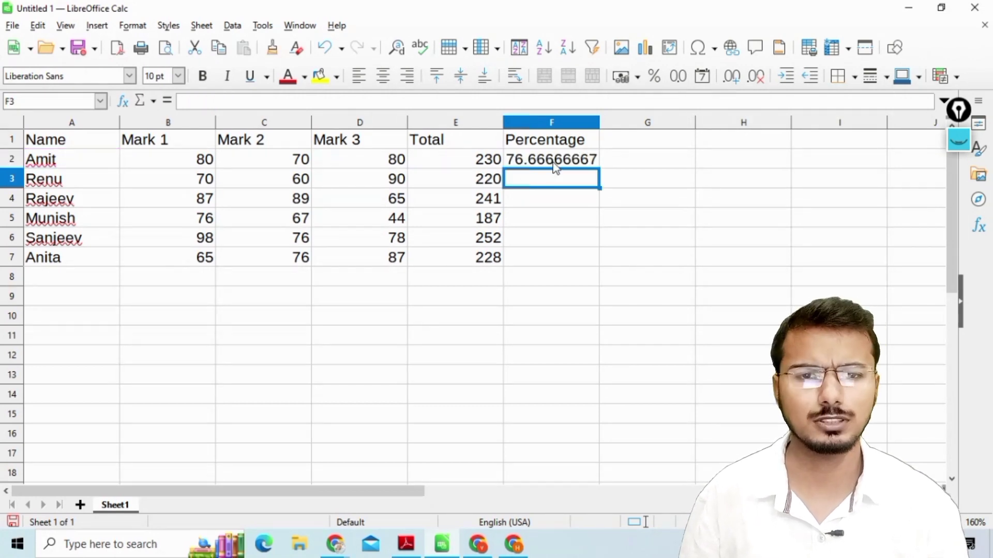
Begin the second student's percentage formula in F3 as =(E3*100).
type("=")
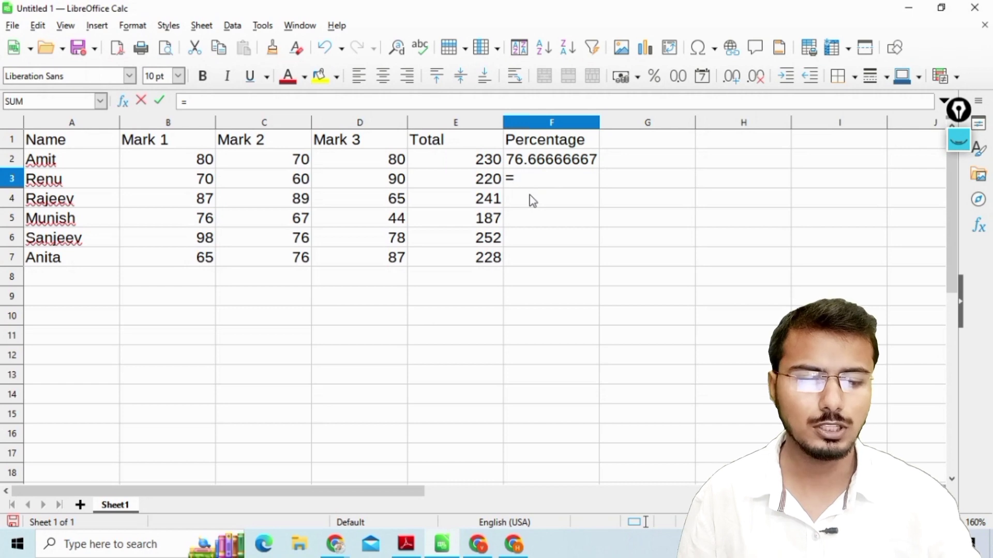
type("(")
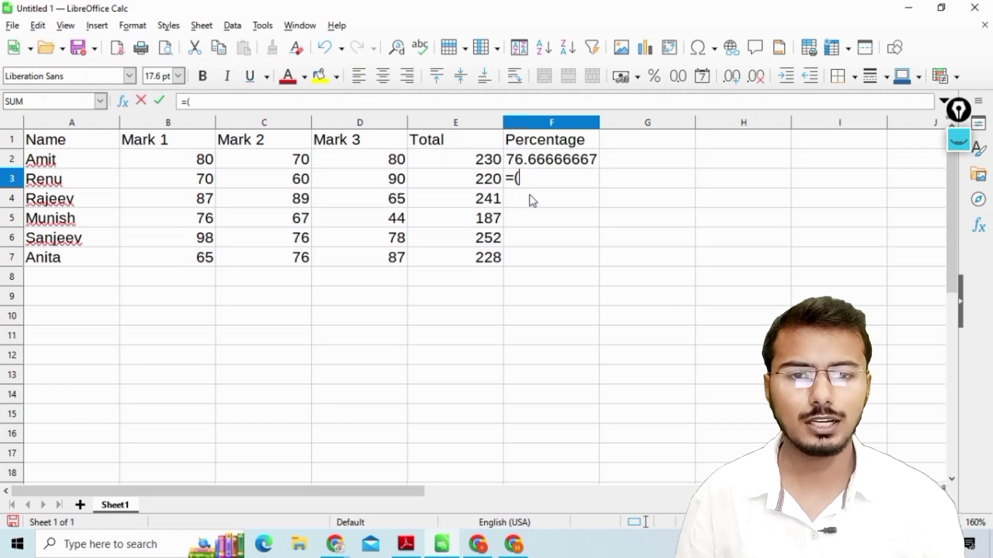
left_click(472, 181)
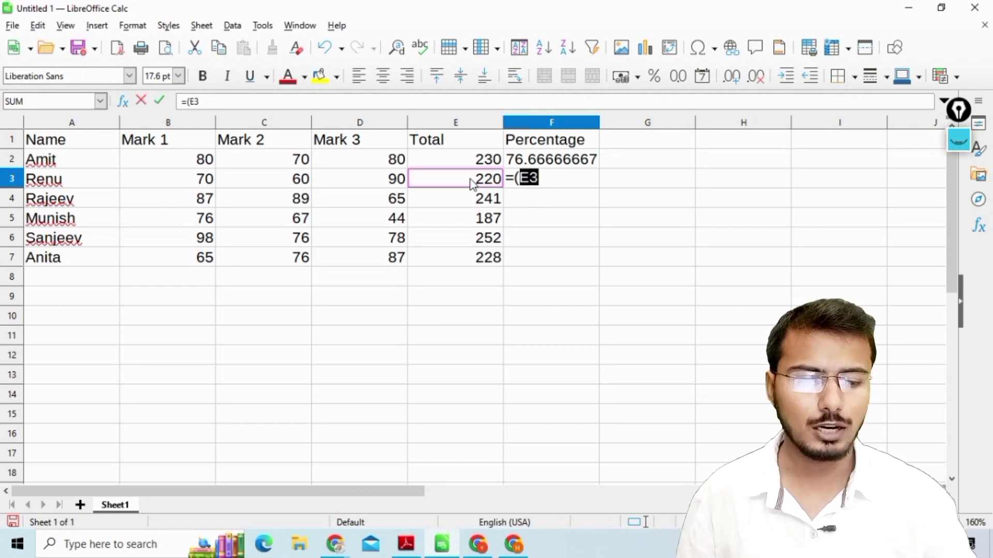
type("*1")
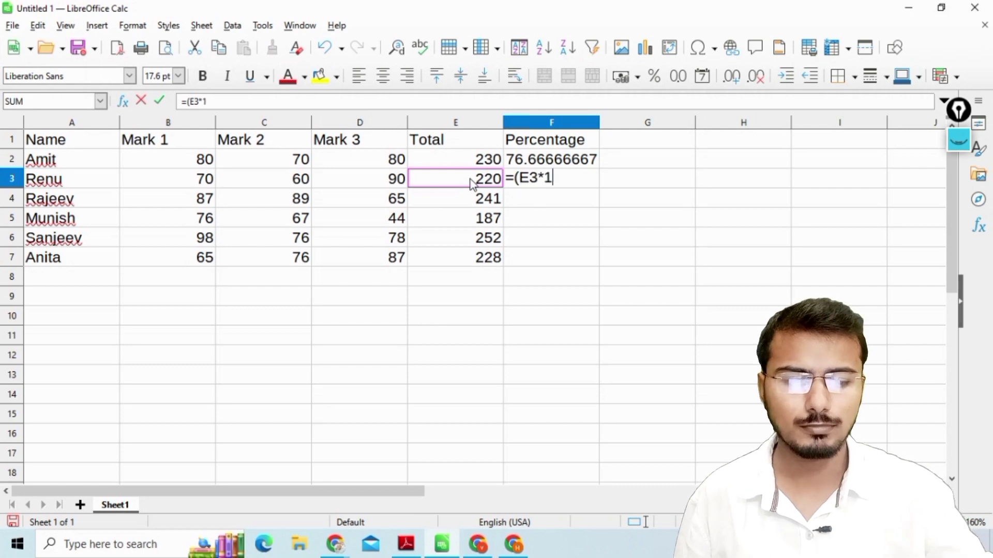
type("00)")
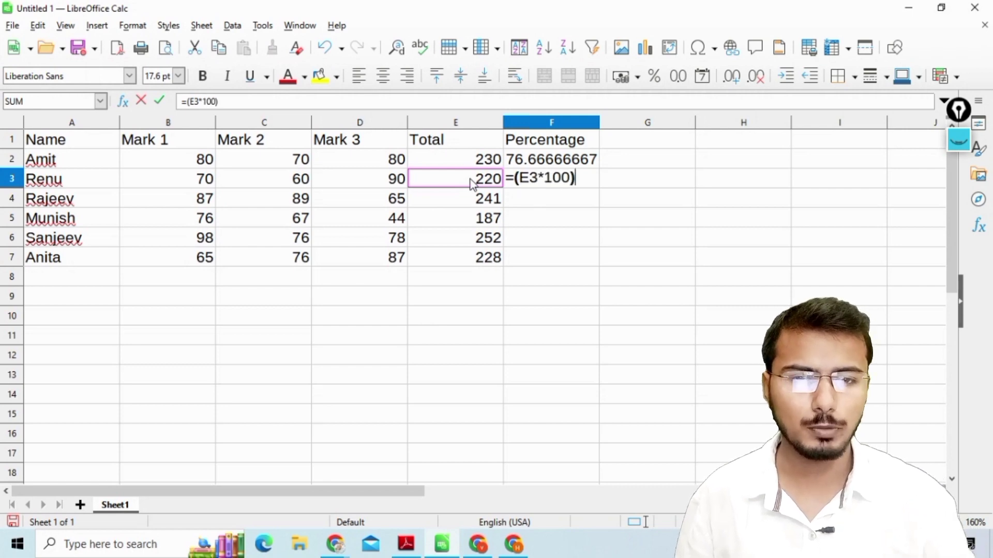
type("?2")
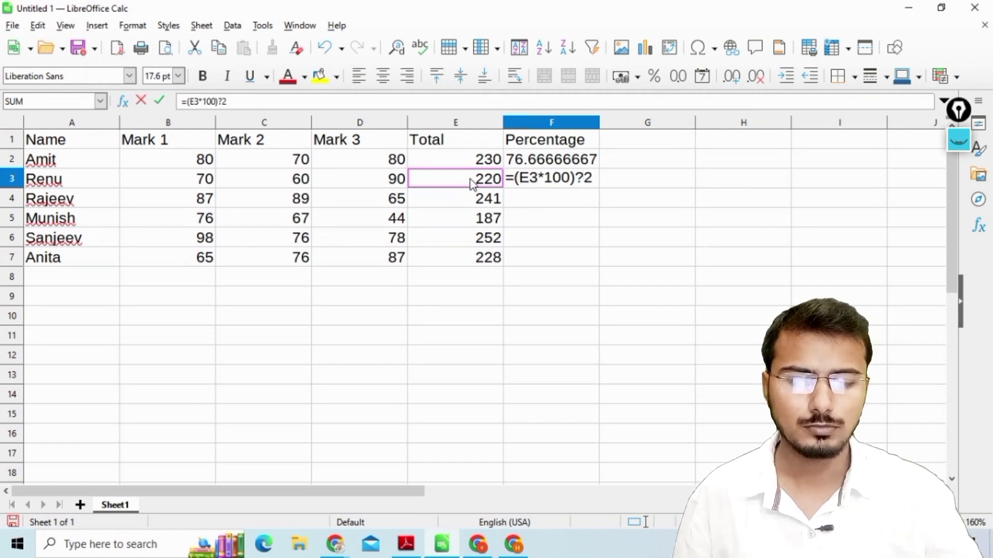
key("BackSpace")
type("300")
key("BackSpace")
key("BackSpace")
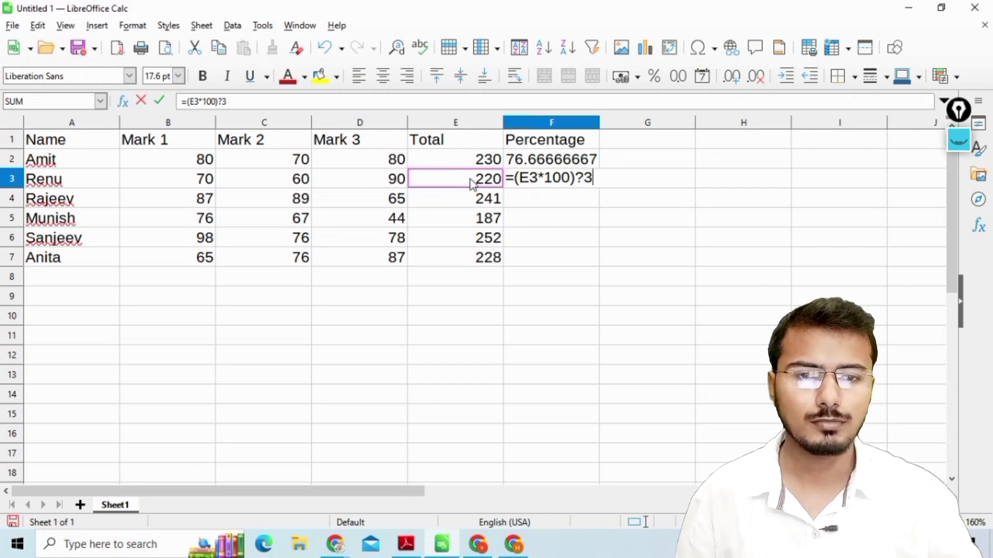
key("BackSpace")
key("BackSpace")
Complete the F3 formula as =(E3*100)/300 and fill it down through F7.
type("/300")
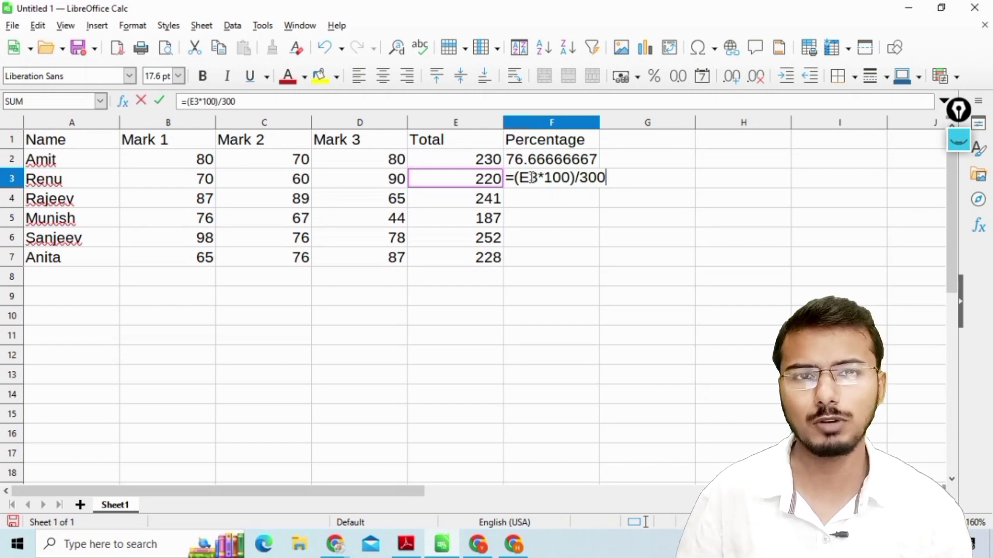
key("Return")
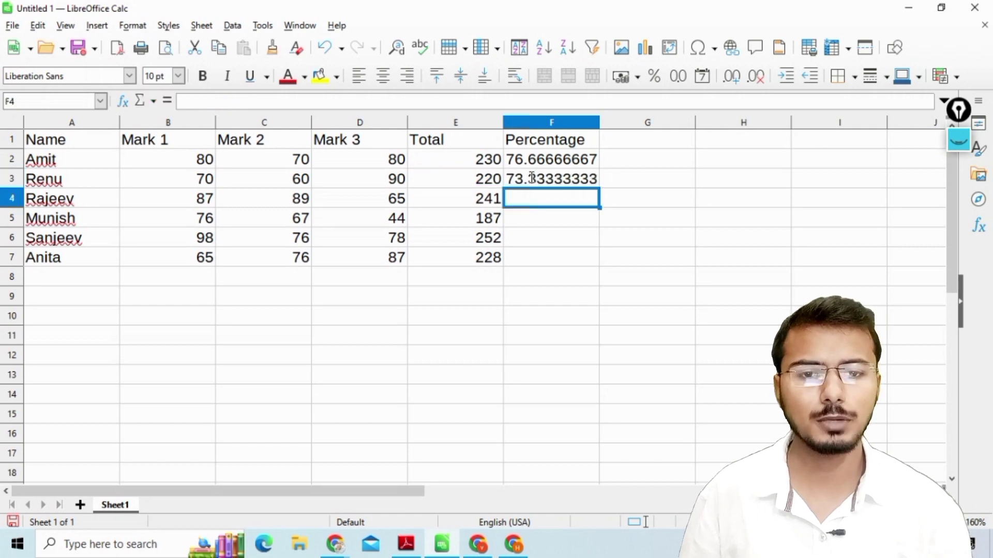
left_click(598, 182)
left_click_drag(598, 190, 593, 266)
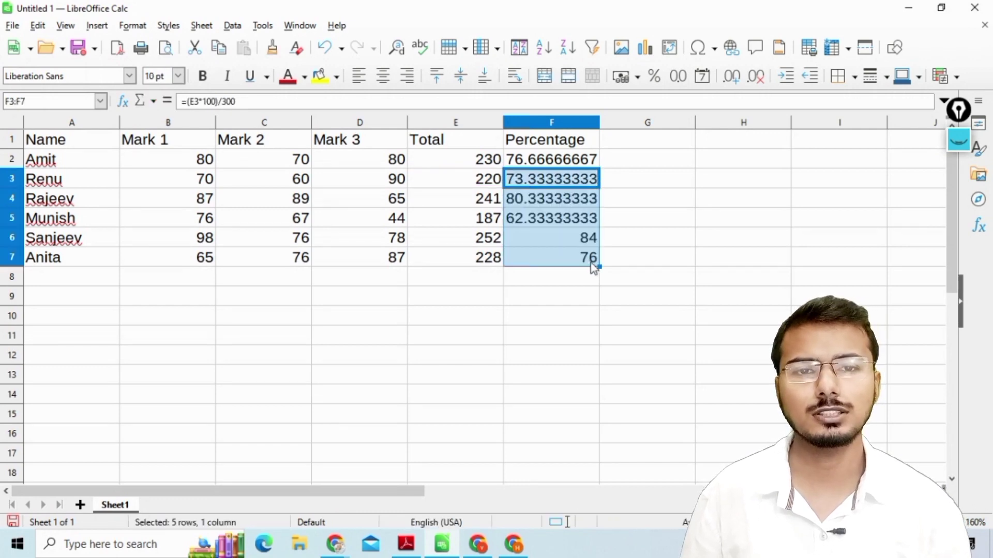
left_click(544, 278)
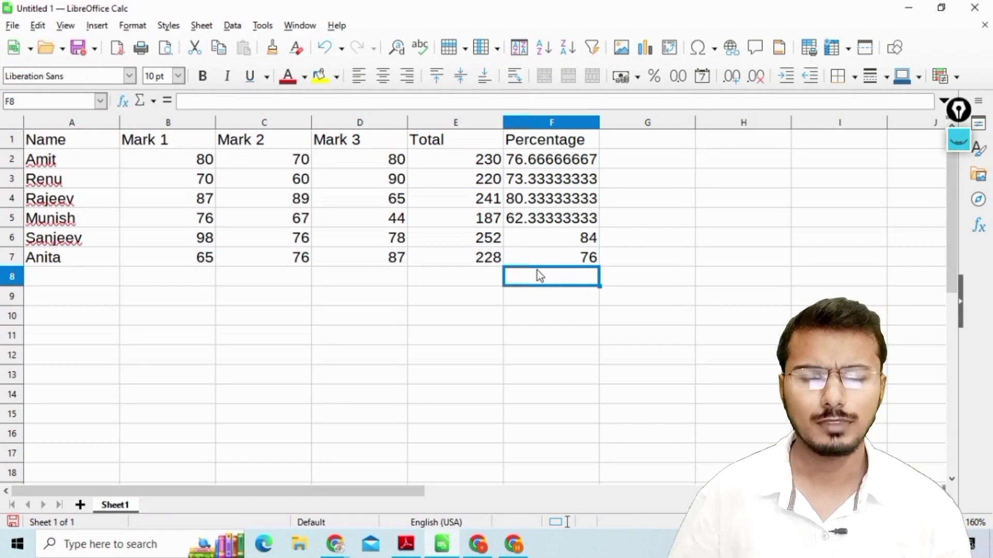
Switch to the exercise PDF in Adobe Reader, examine the grade criteria in instruction (b), and return to the Calc worksheet.
key("alt+Tab")
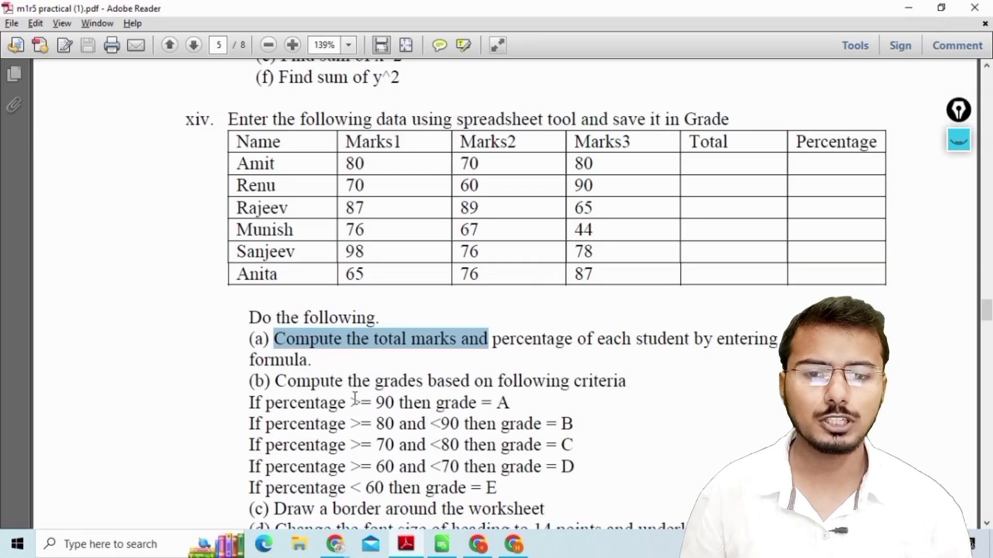
left_click_drag(286, 380, 627, 381)
left_click(288, 411)
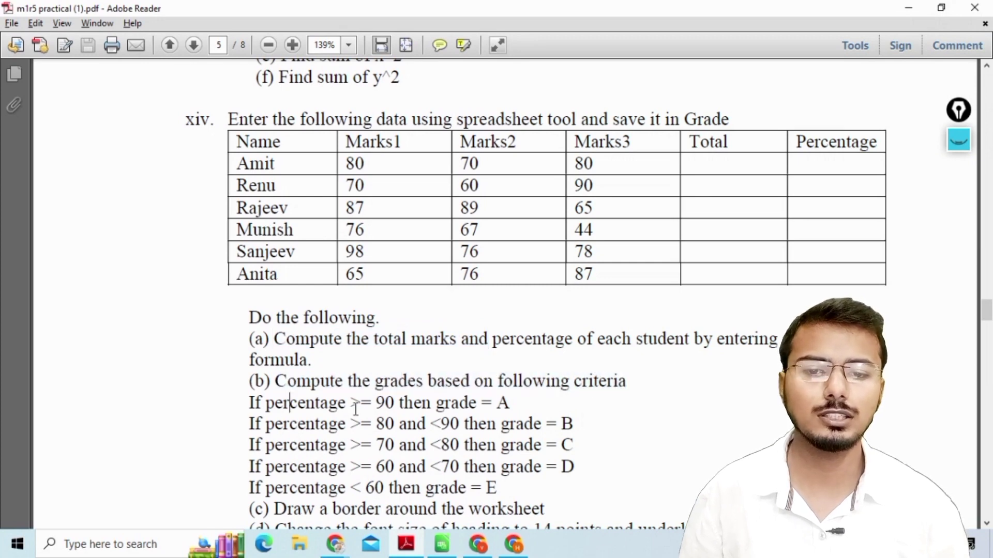
scroll(356, 410, "down", 1)
left_click_drag(351, 368, 392, 369)
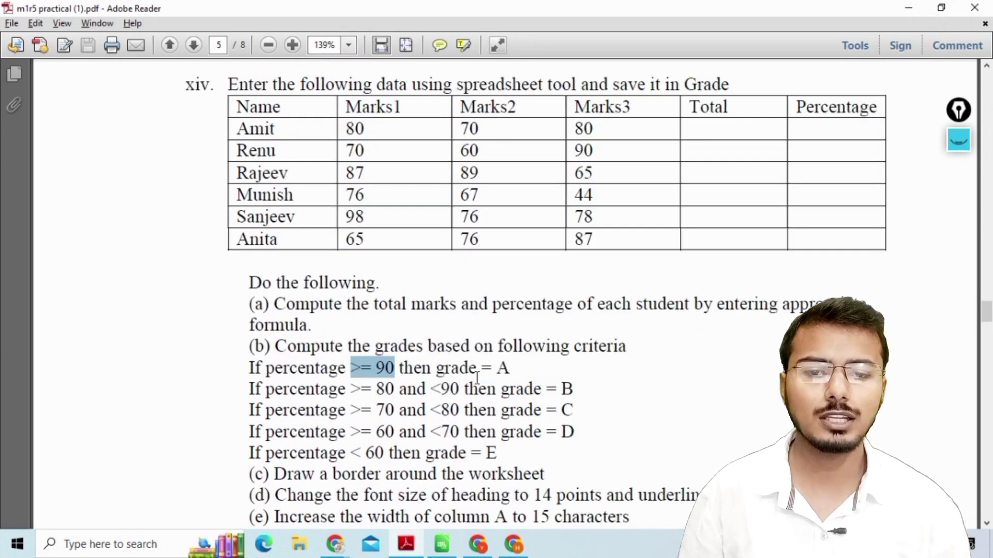
left_click_drag(496, 368, 540, 389)
left_click(360, 392)
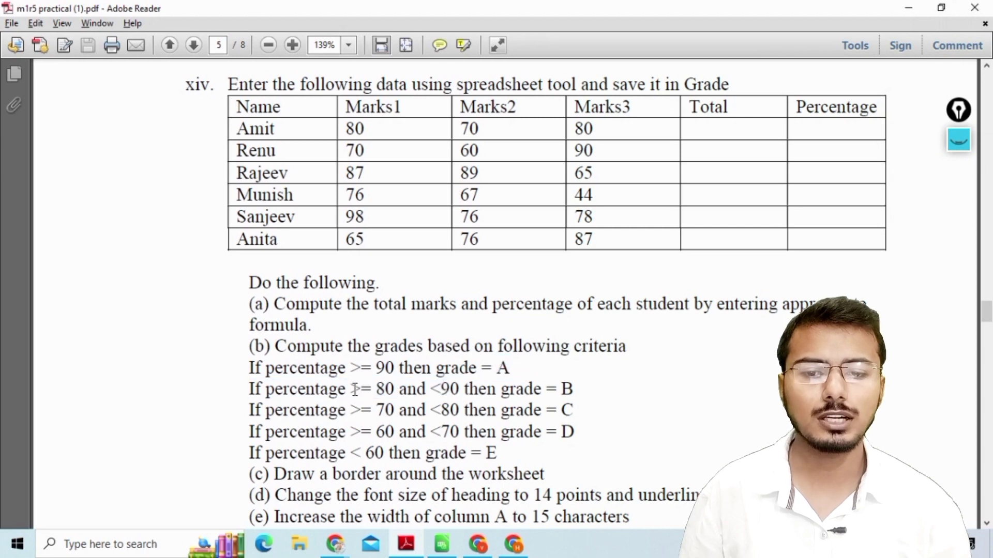
left_click_drag(351, 388, 425, 389)
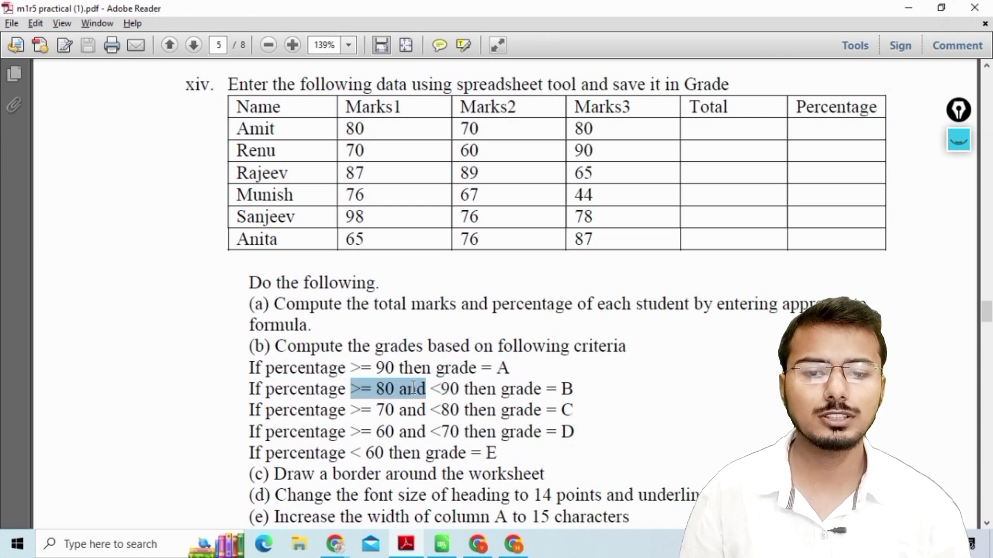
double_click(566, 389)
left_click_drag(350, 412, 395, 410)
left_click_drag(560, 411, 574, 433)
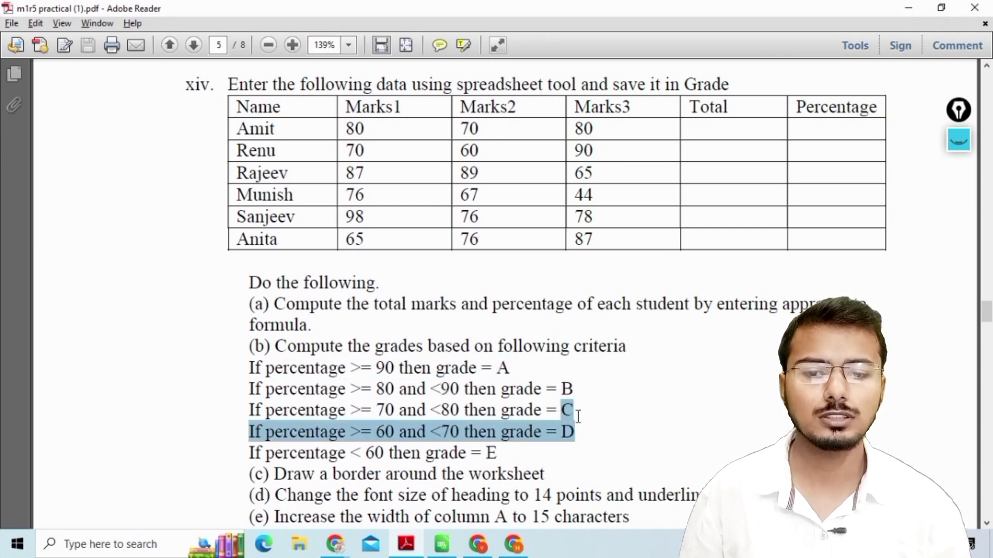
left_click_drag(354, 455, 385, 454)
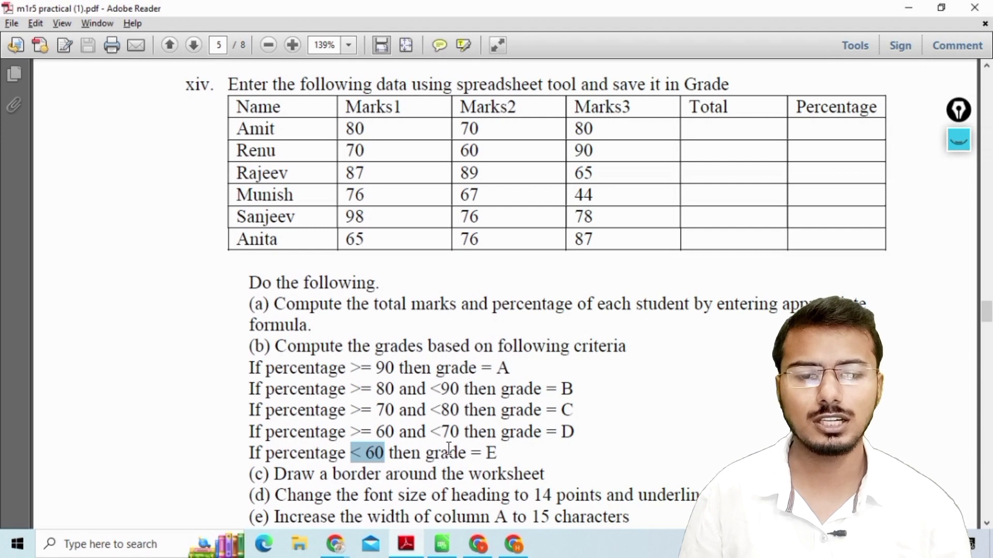
left_click_drag(252, 339, 500, 452)
key("alt+Tab")
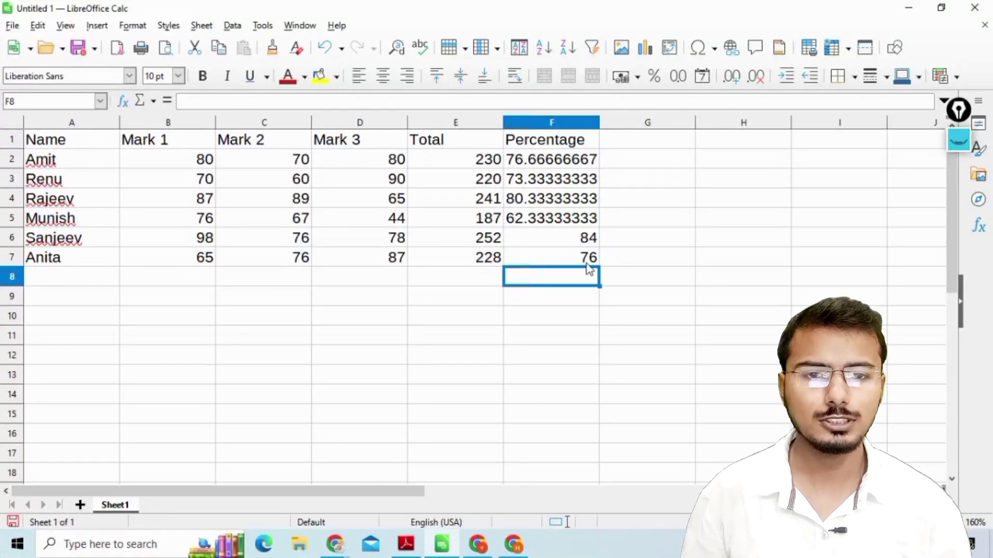
Add the column heading Grade in cell G1.
left_click(645, 144)
type("Grade")
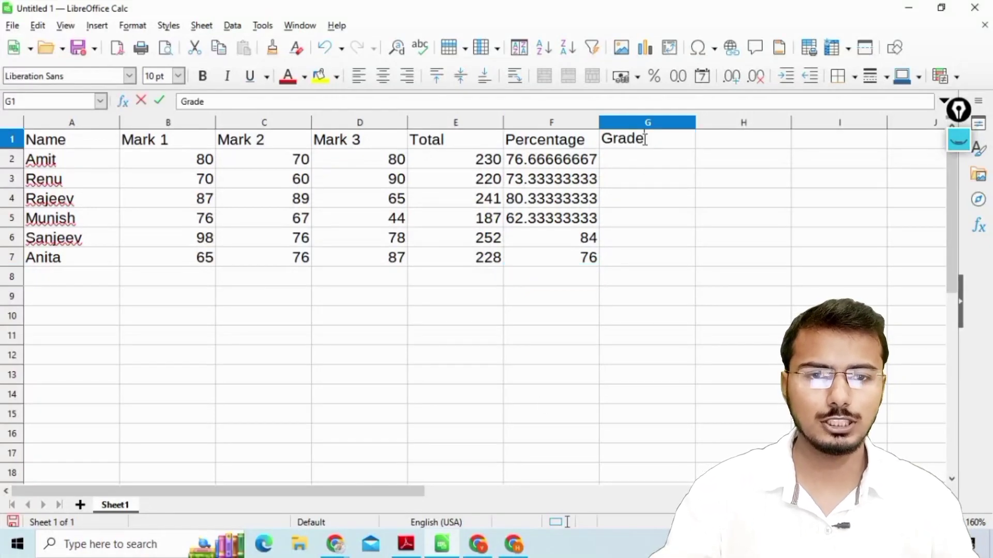
key("Return")
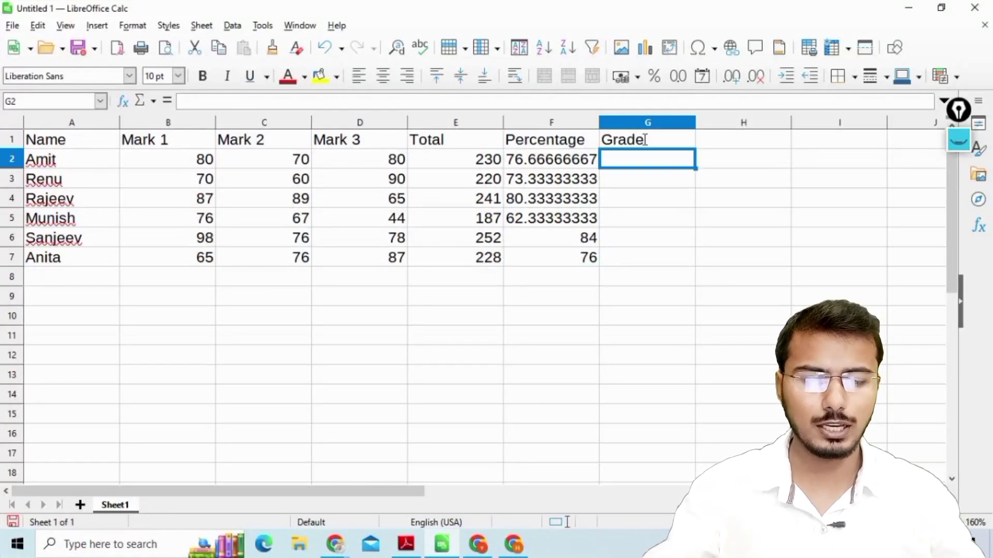
Begin the first student's grade formula in G2 as =if(F2>=90, checking the threshold against the exercise PDF in Adobe Reader.
type("=if(")
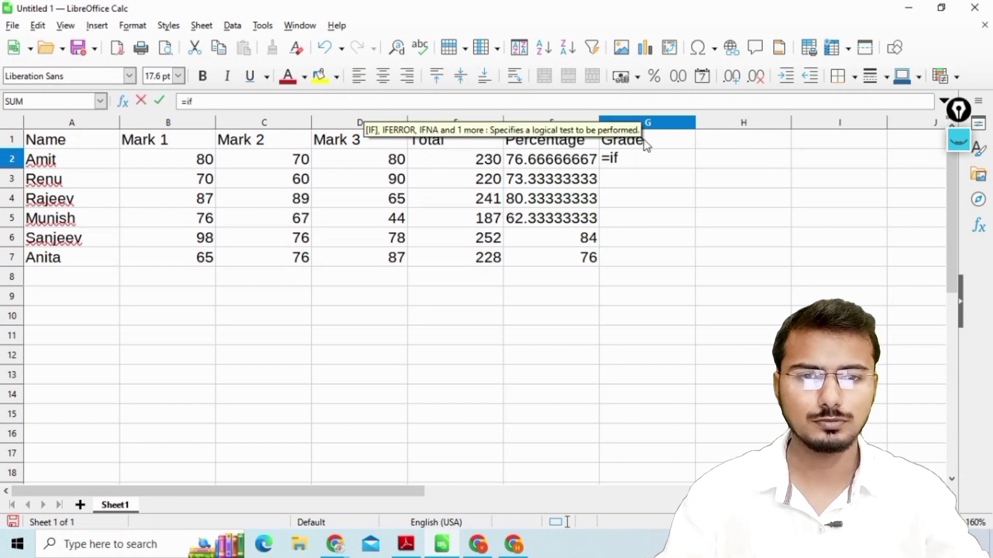
left_click(563, 161)
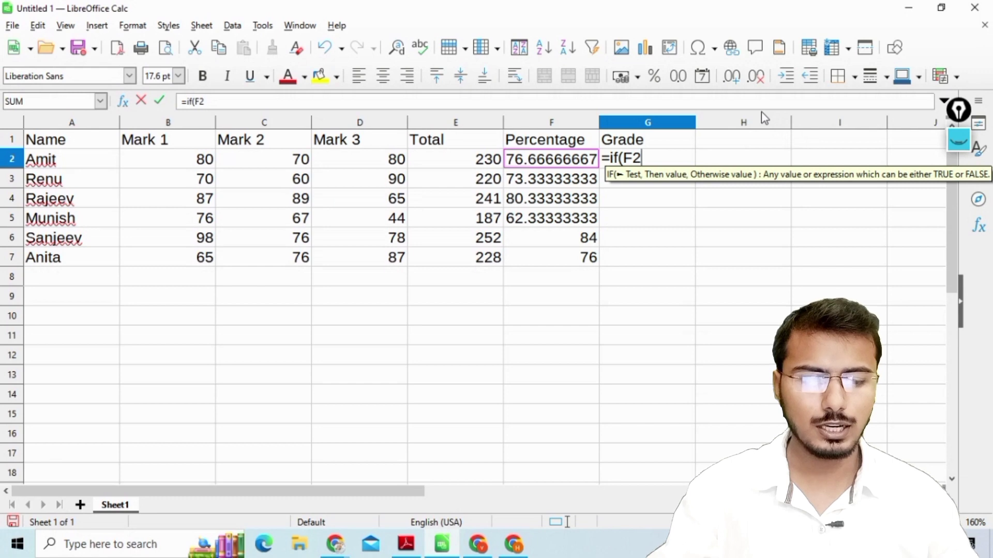
type(">")
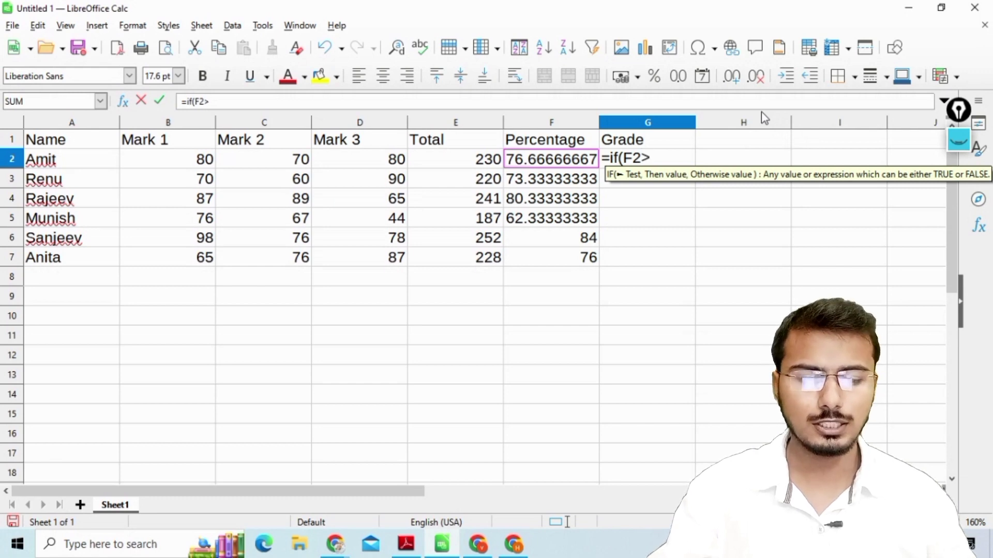
key("alt+Tab")
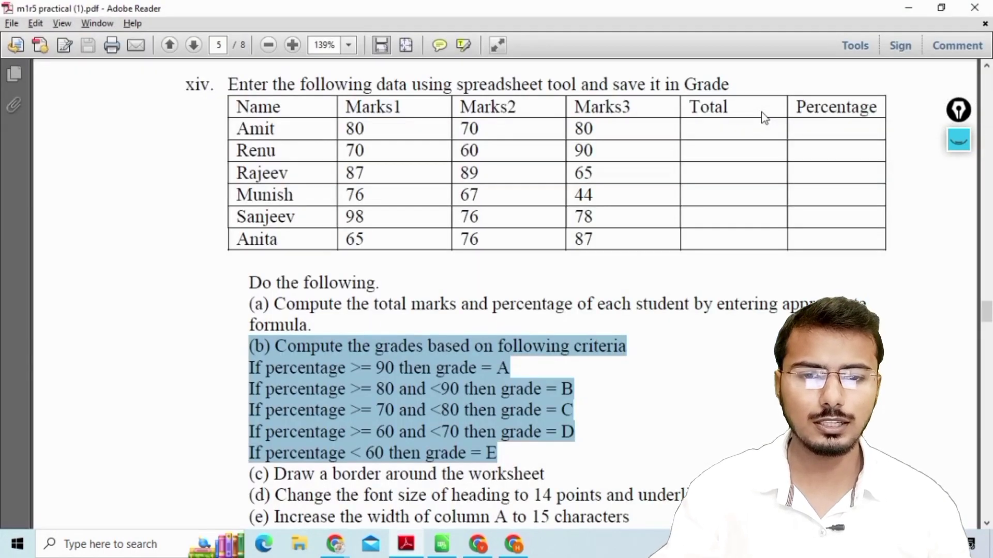
key("alt+Tab")
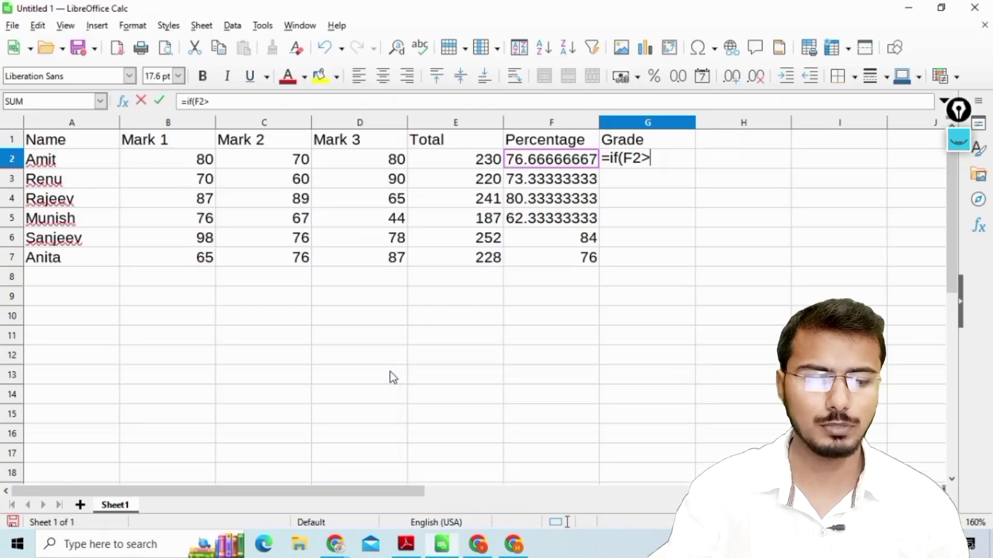
type("=90")
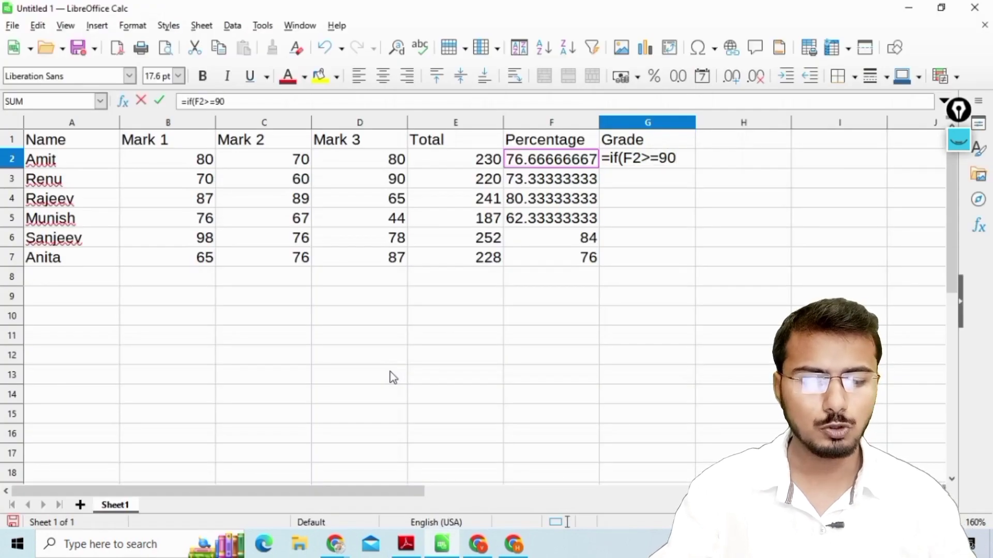
Check the PDF's criterion for 90 and above, and add "A" as the result for that condition in the G2 formula.
type(",\"")
key("alt+Tab")
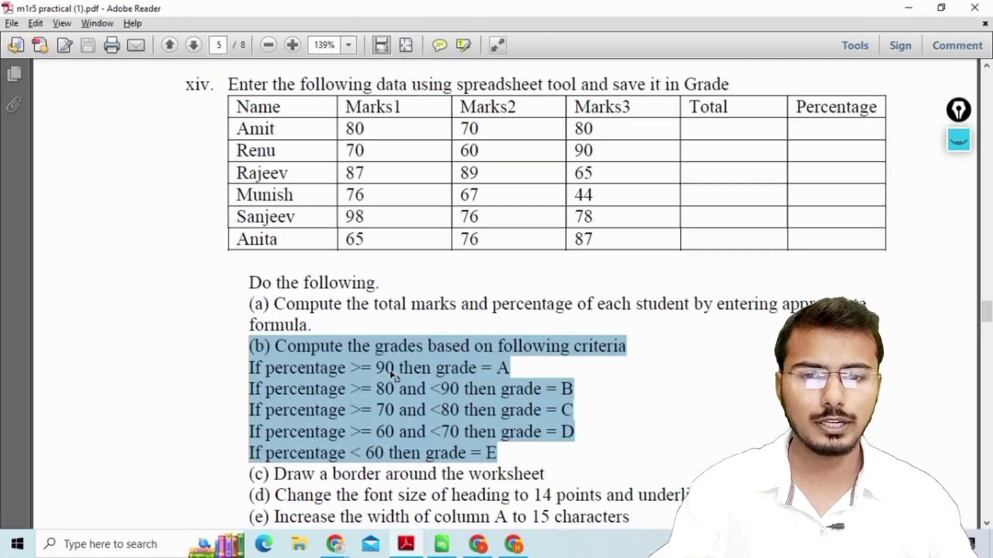
scroll(391, 375, "up", 1)
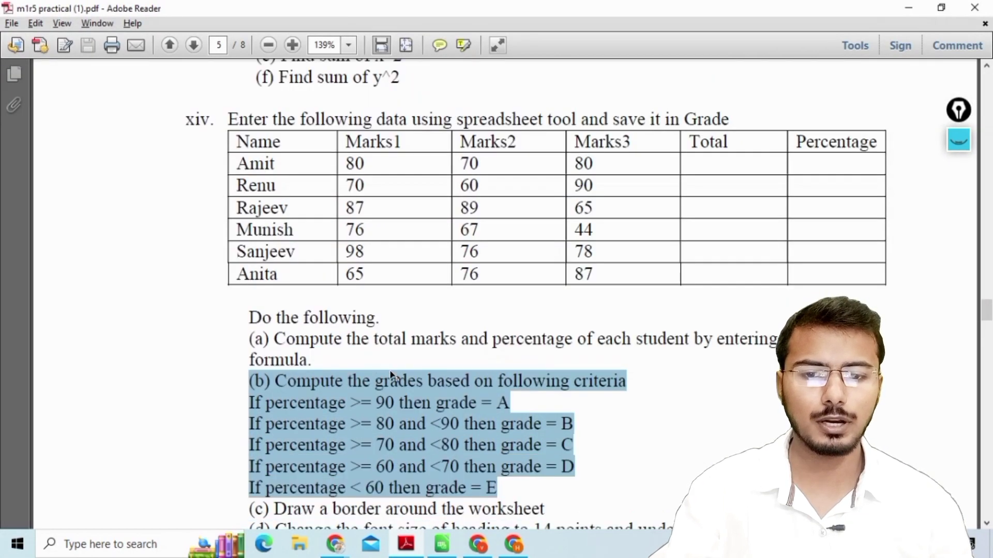
left_click(376, 420)
double_click(384, 403)
left_click_drag(416, 402, 512, 403)
key("alt+Tab")
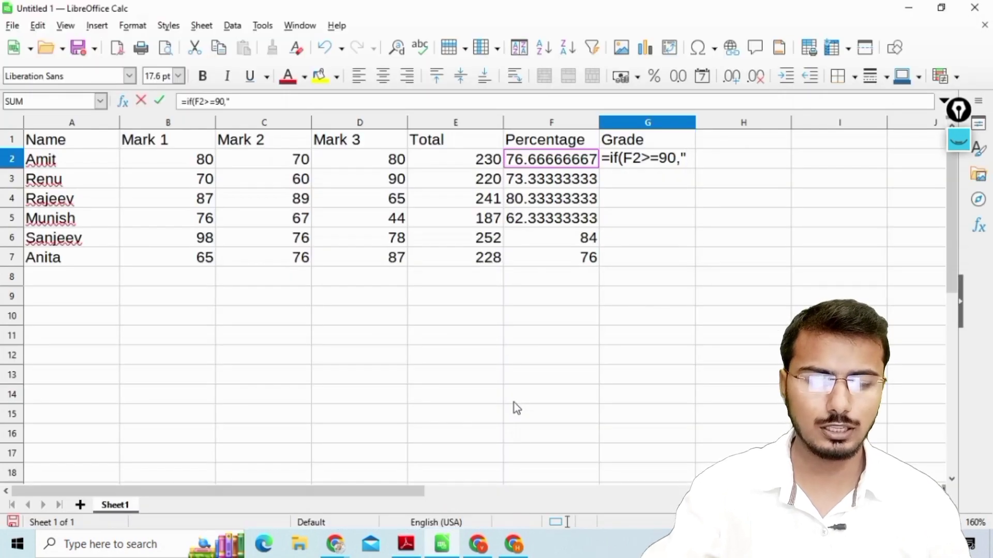
type("A\"")
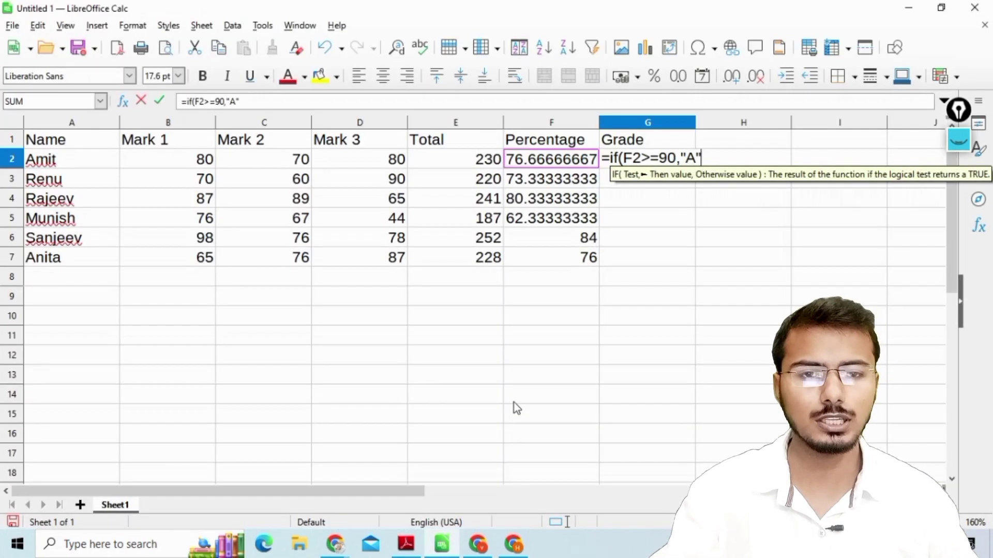
type(",")
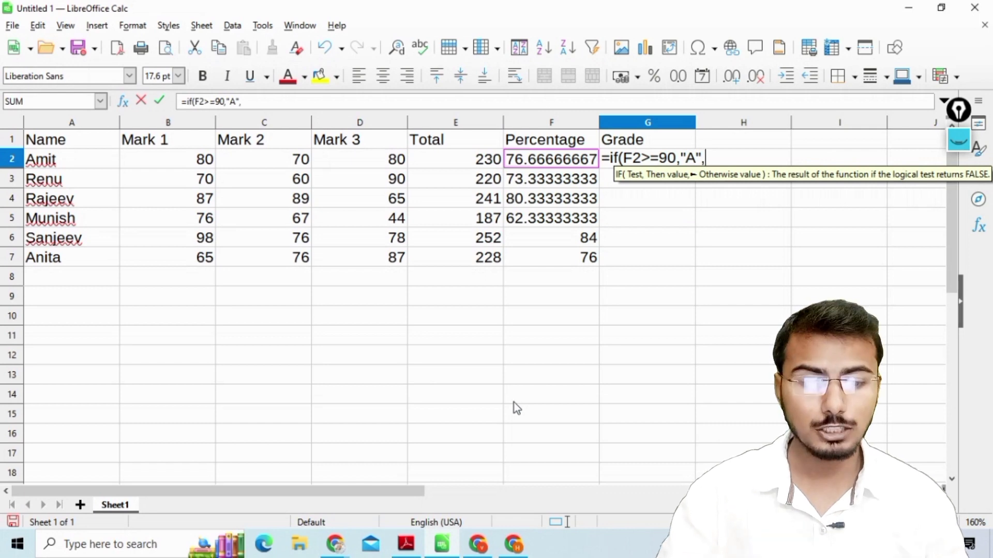
Nest a second condition, if(F2>=80, in the G2 formula after consulting the next grade criterion in the PDF.
type("if")
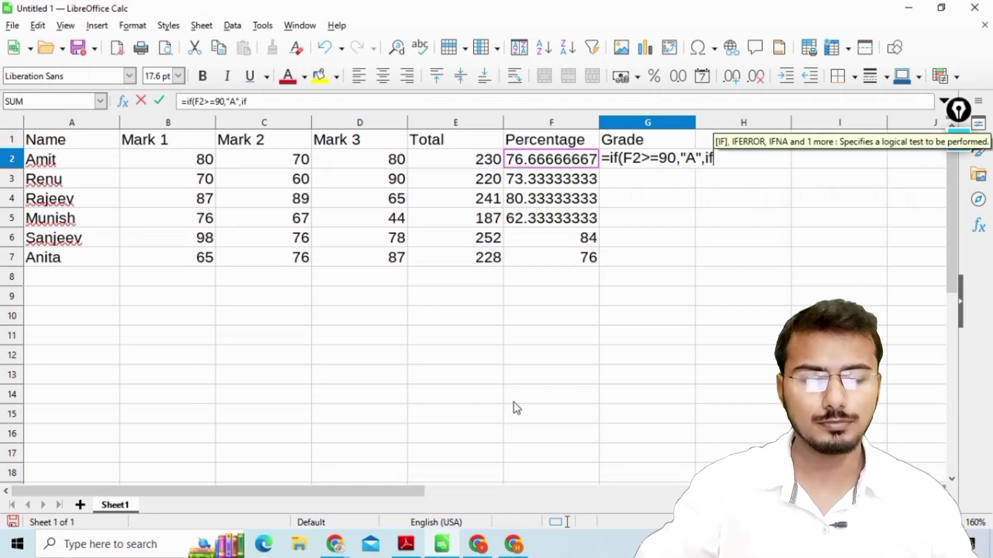
type("(")
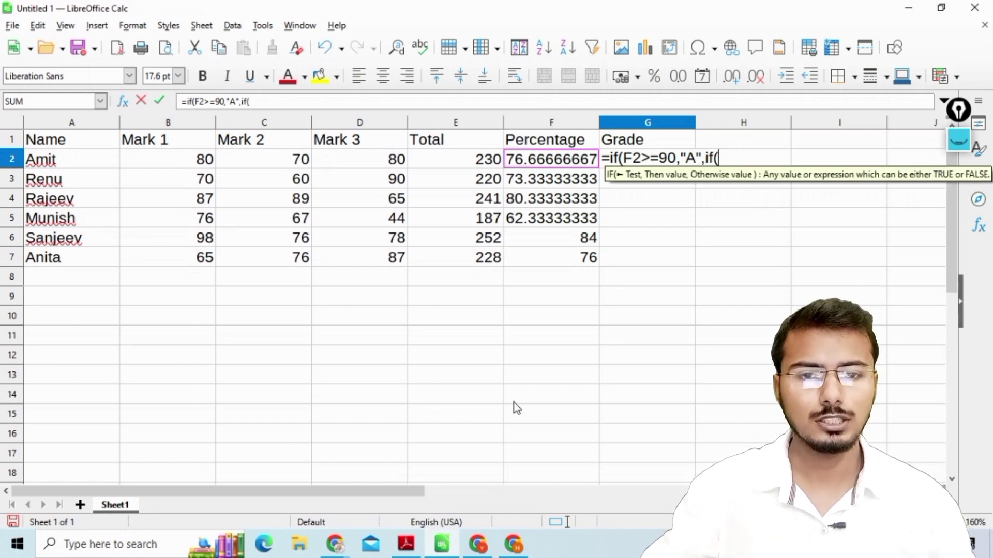
left_click(557, 165)
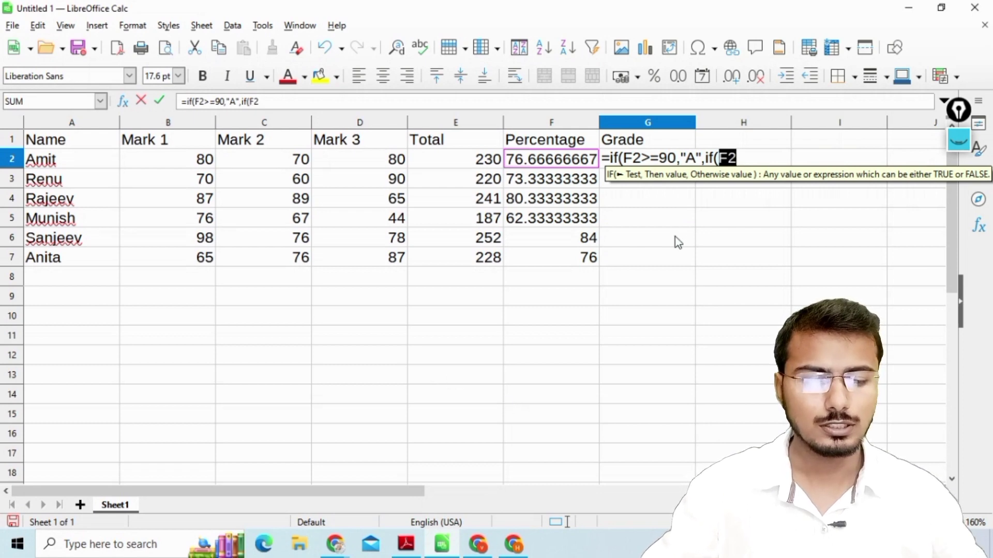
key("alt+Tab")
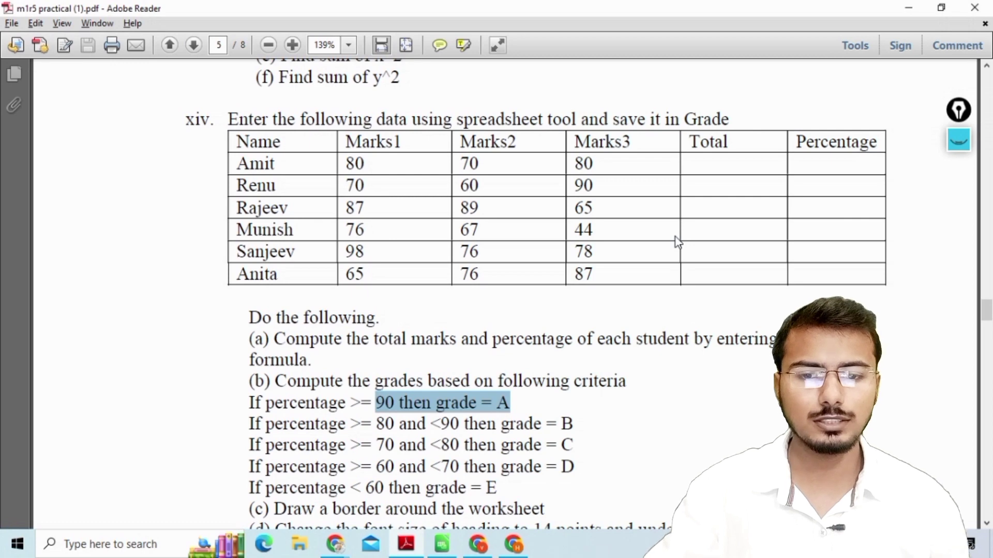
left_click_drag(350, 422, 413, 424)
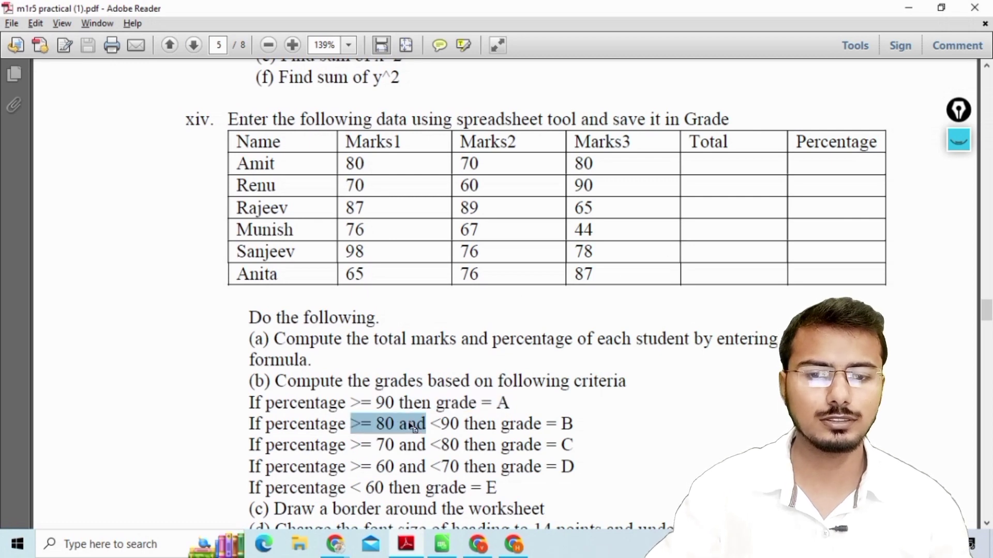
key("alt+Tab")
type(">")
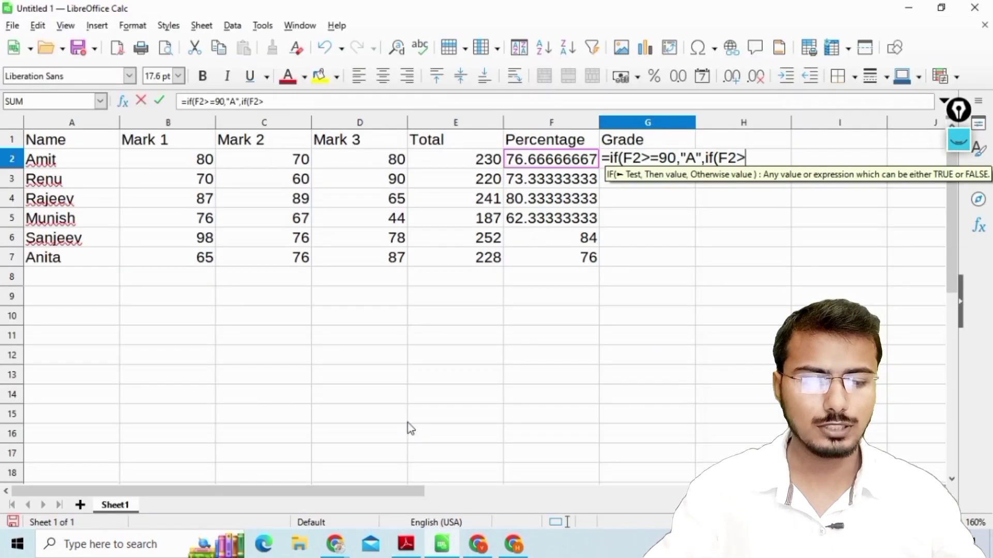
type("=8")
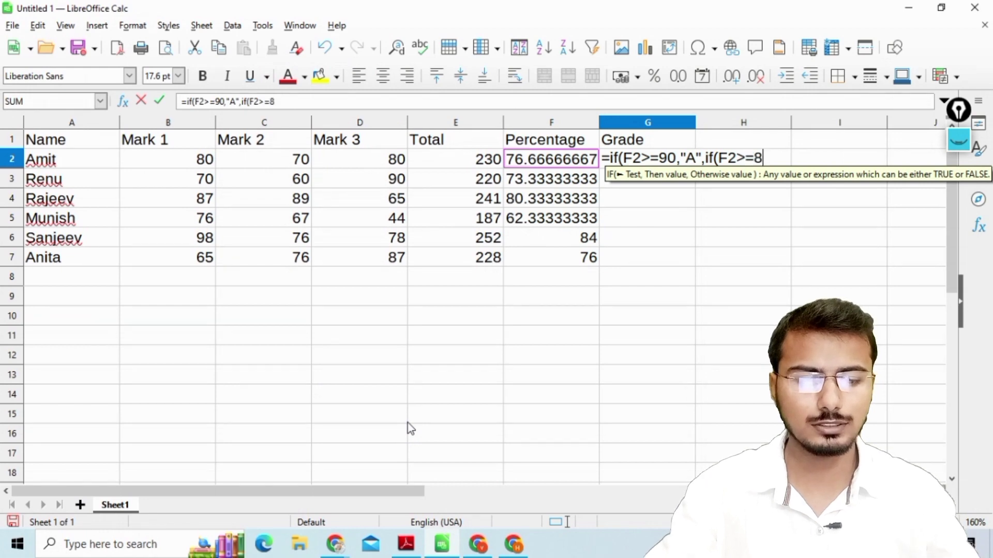
type("0")
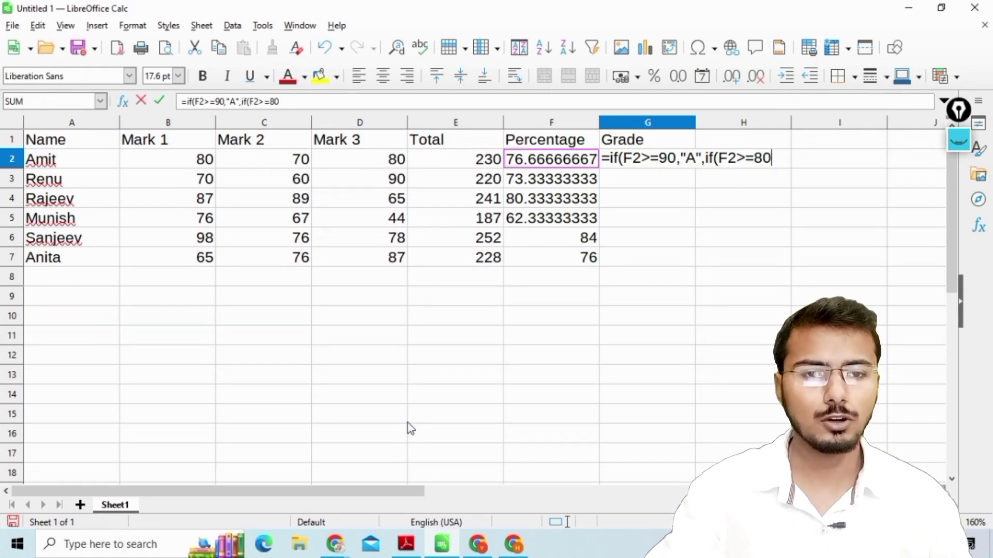
Add "B" as the result for the F2>=80 condition in G2, checking the grade letter in the PDF.
type(",\"")
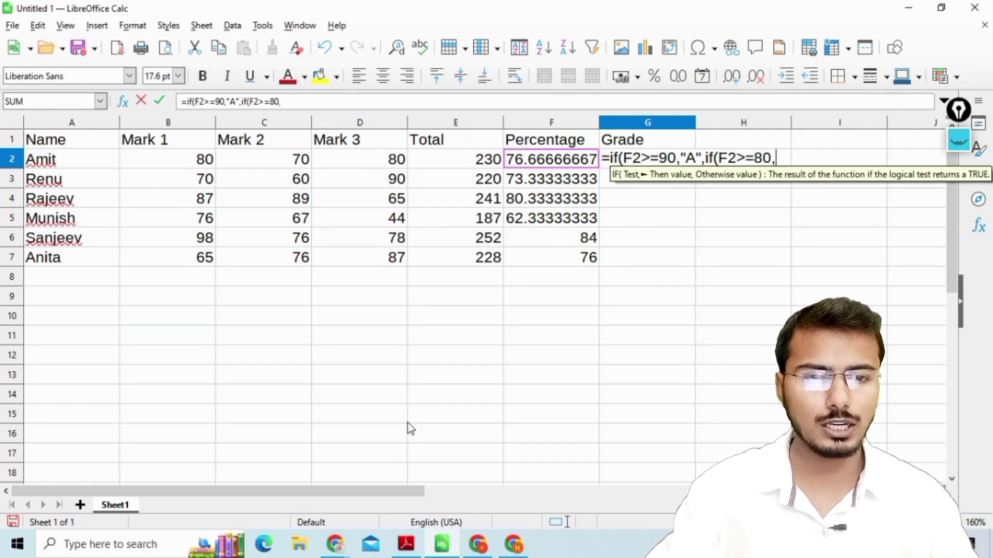
key("alt+Tab")
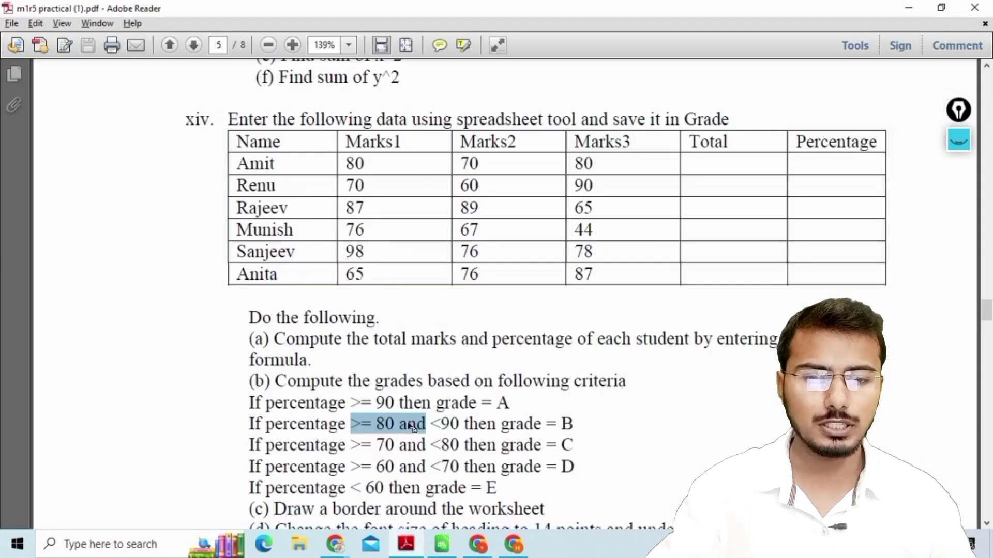
key("alt+Tab")
type("B")
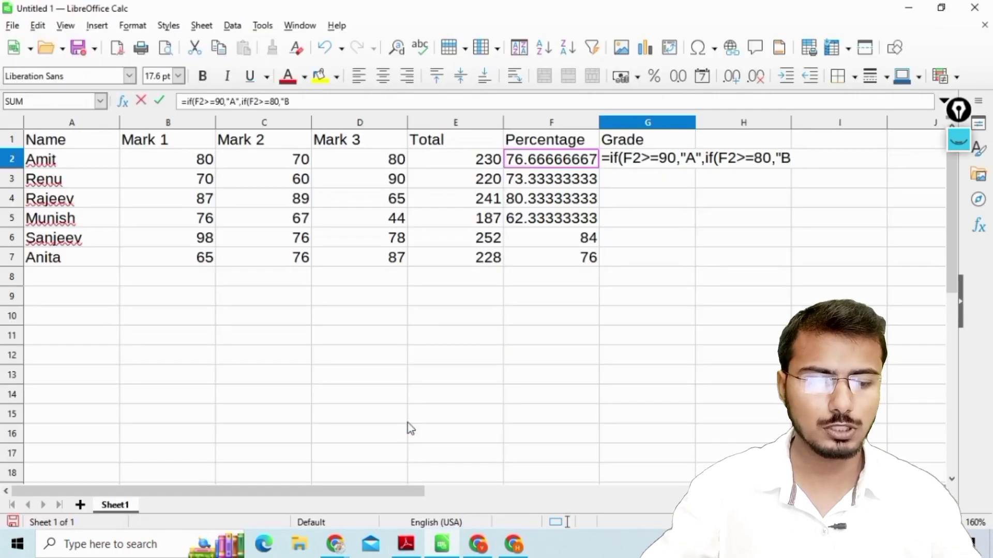
type("\"")
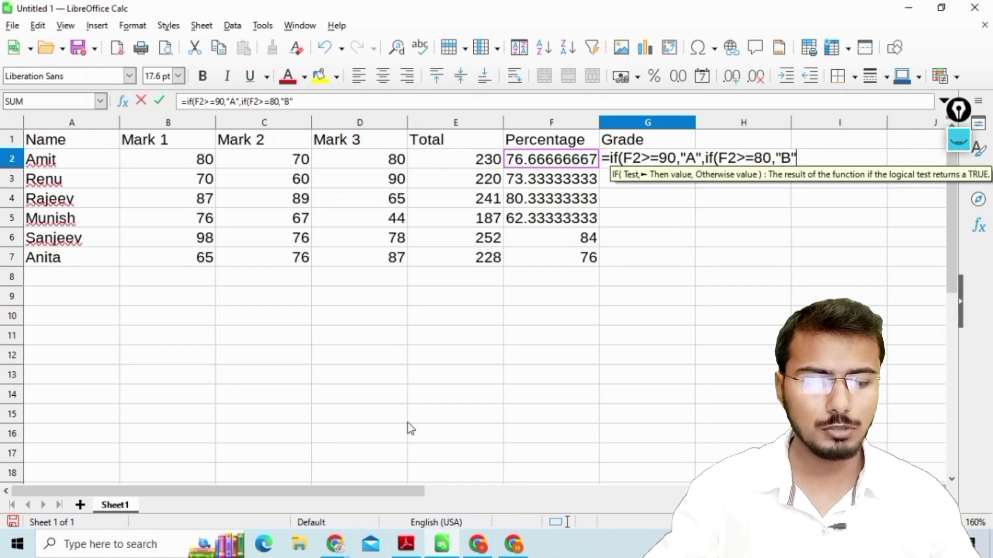
type(",")
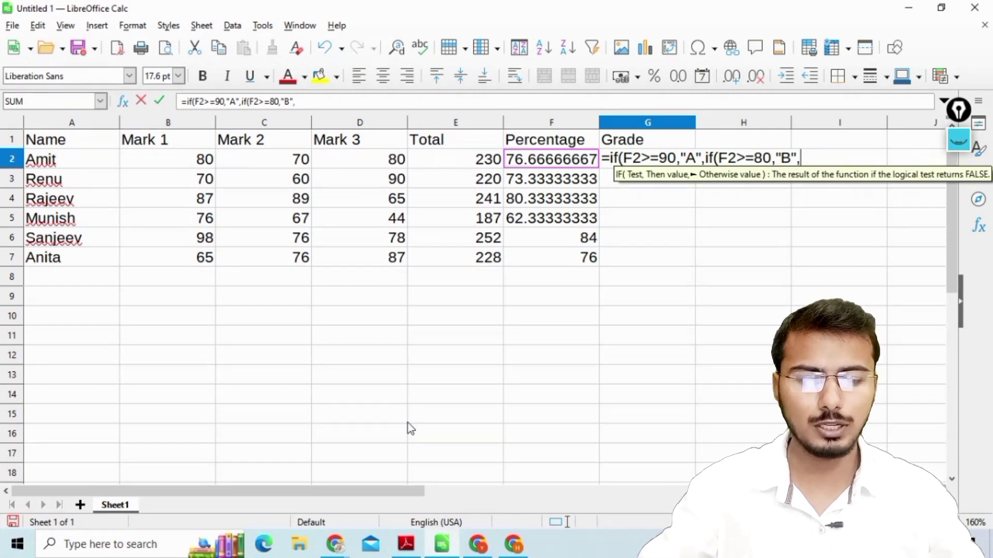
Nest the third condition if(F2>=70,"C") in the G2 formula and close the two outer IF functions.
type("if")
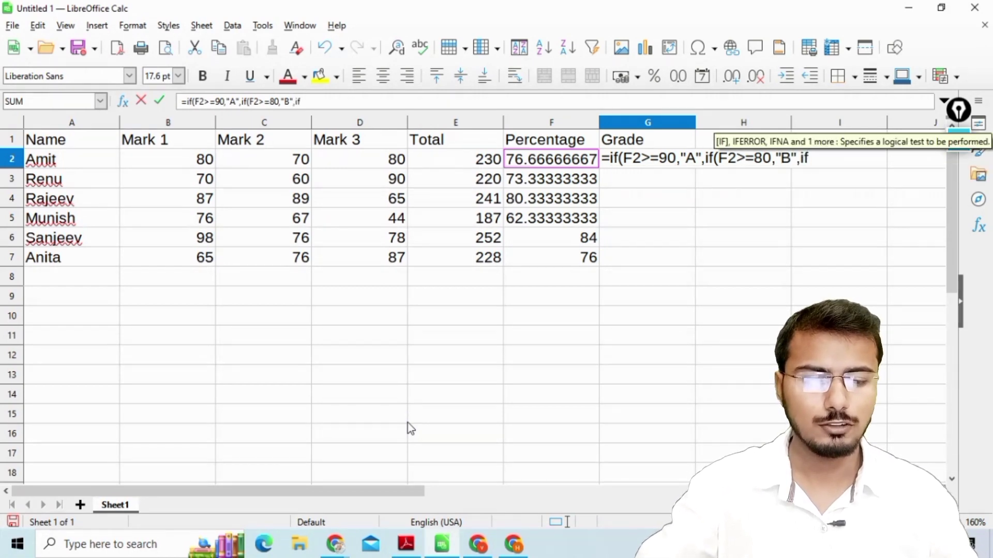
type("(")
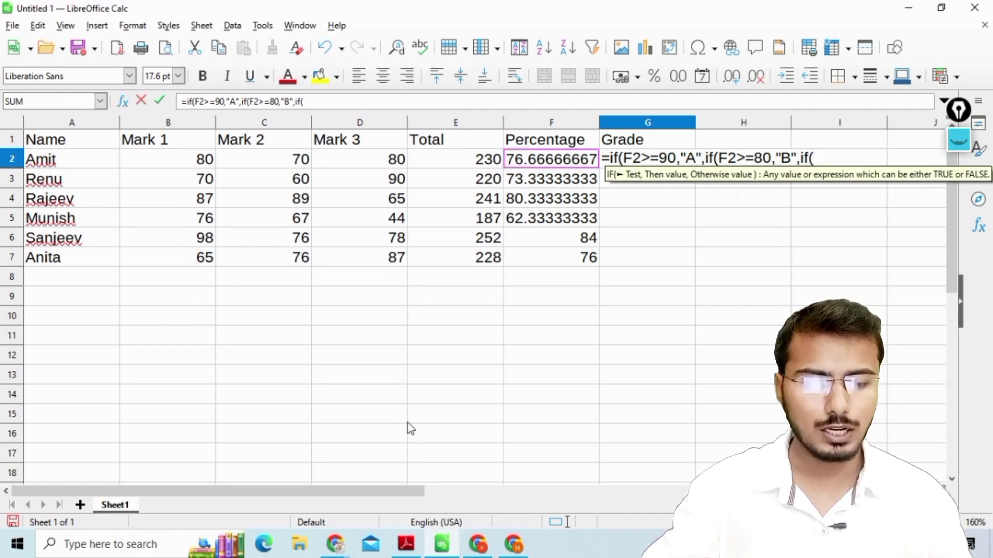
left_click(545, 157)
type(">=")
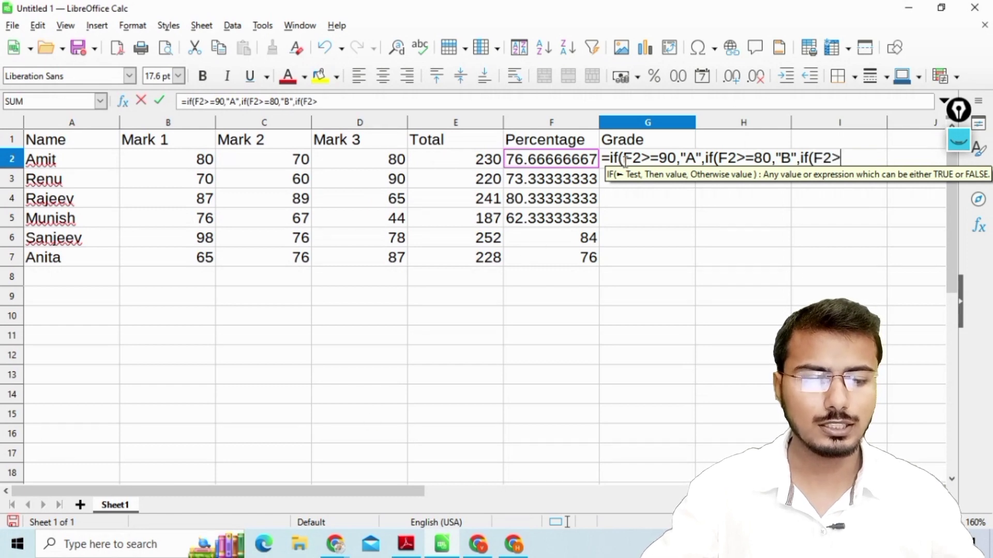
type("7")
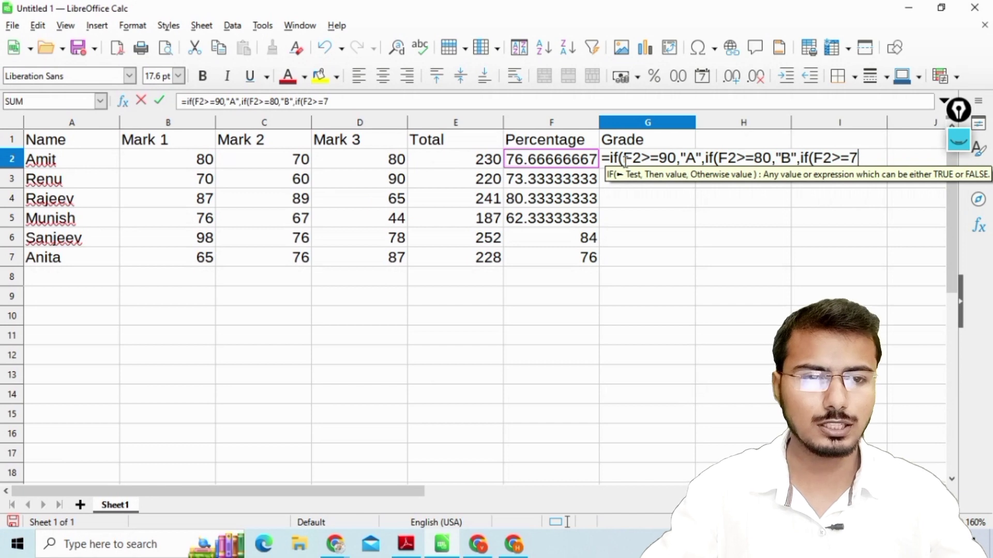
type("0,")
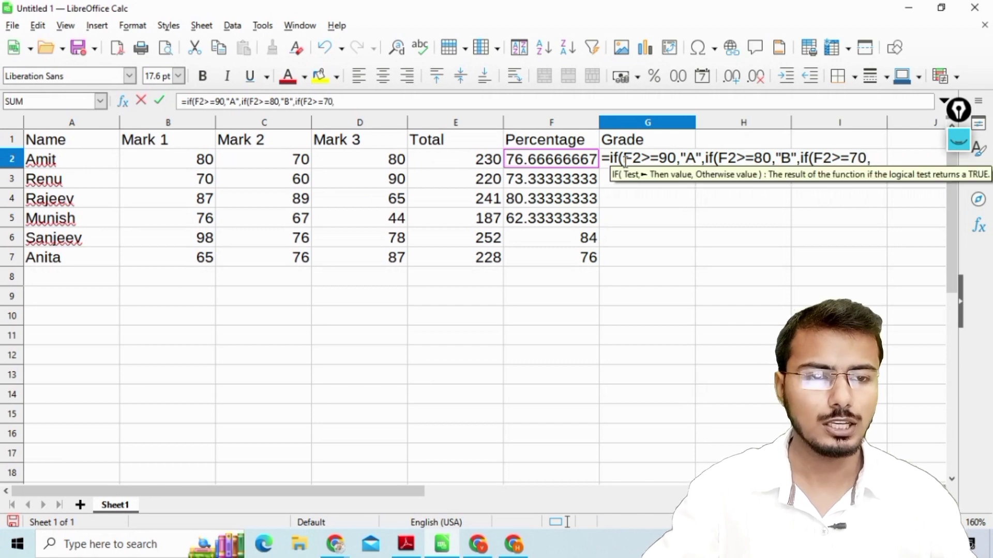
type("\"c")
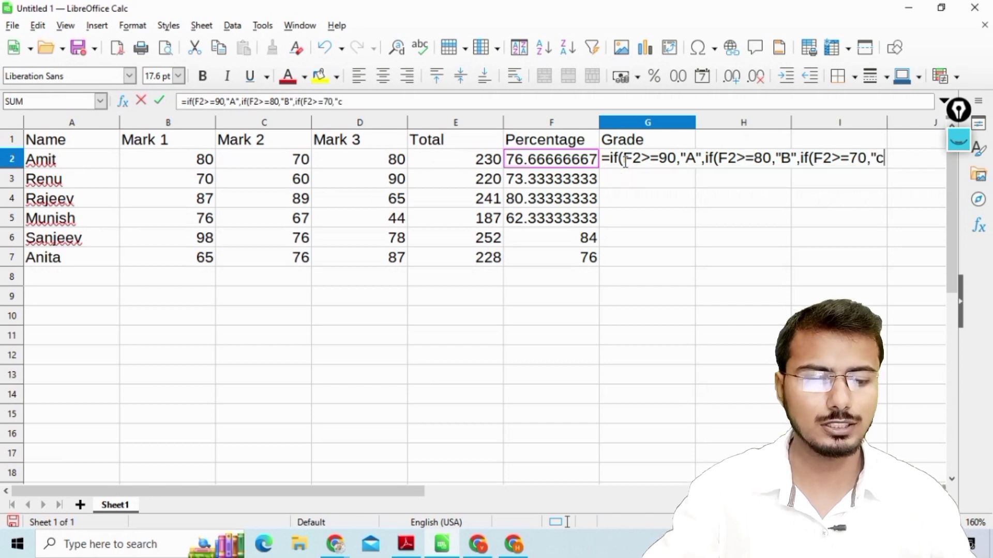
key("BackSpace")
type("C\"")
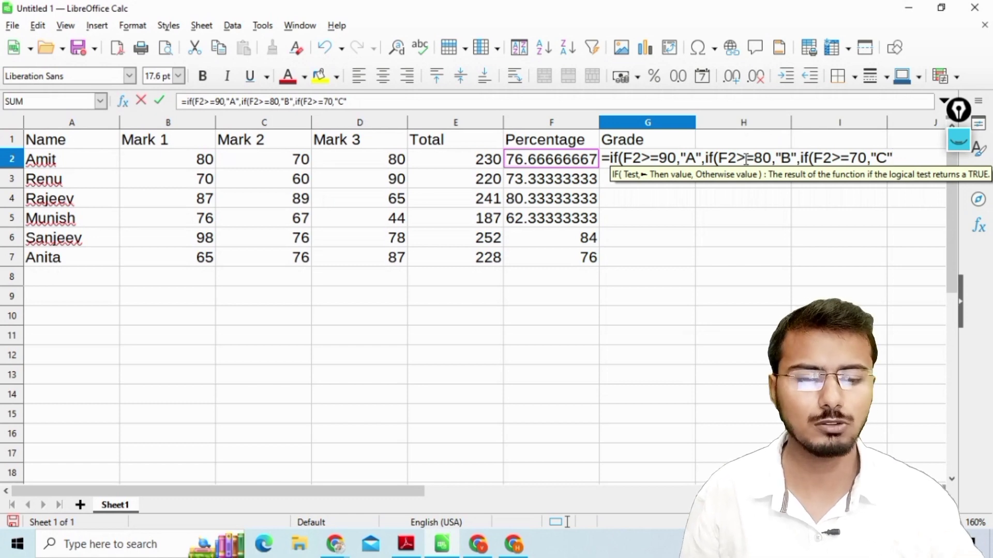
type(")")
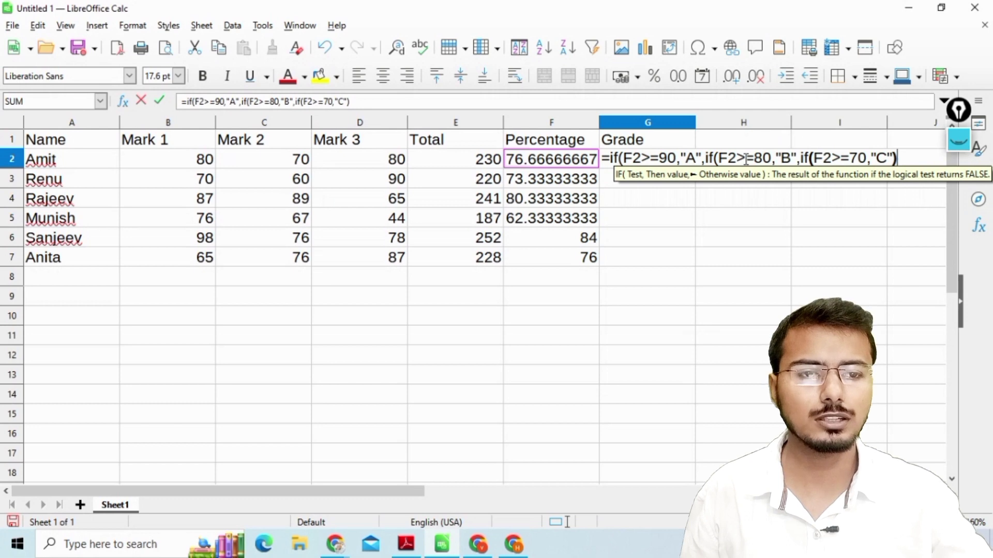
type("))")
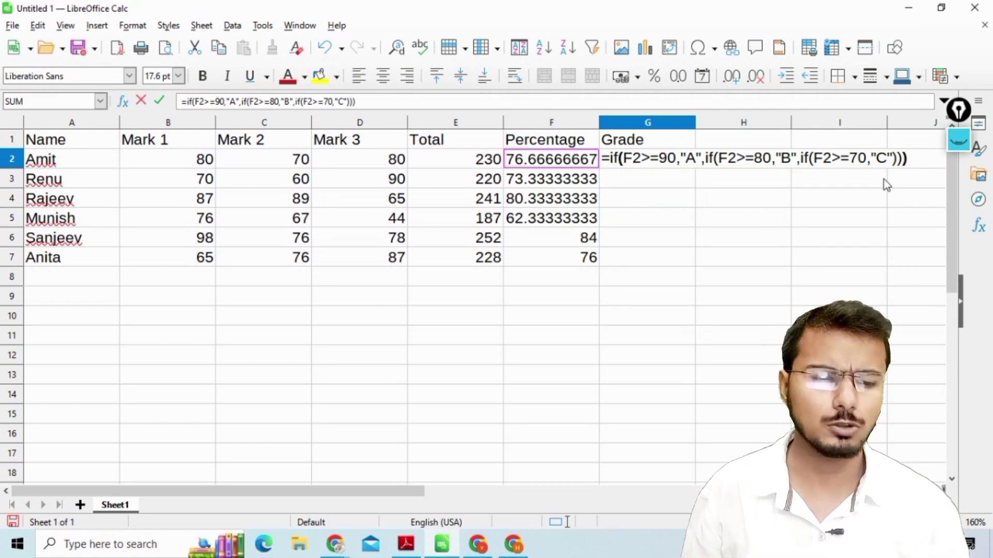
Commit the grade formula in G2 and fill it down through G7.
key("Return")
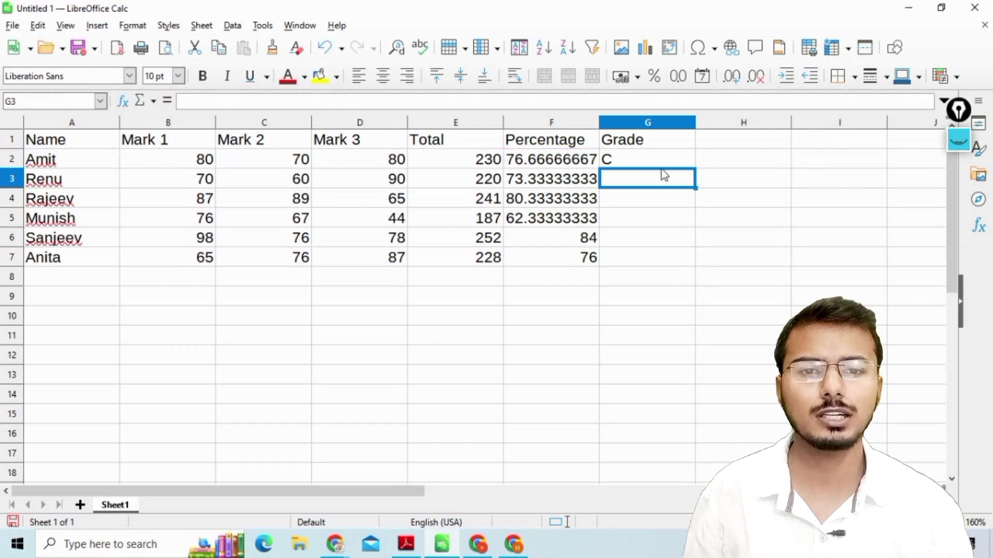
left_click(690, 161)
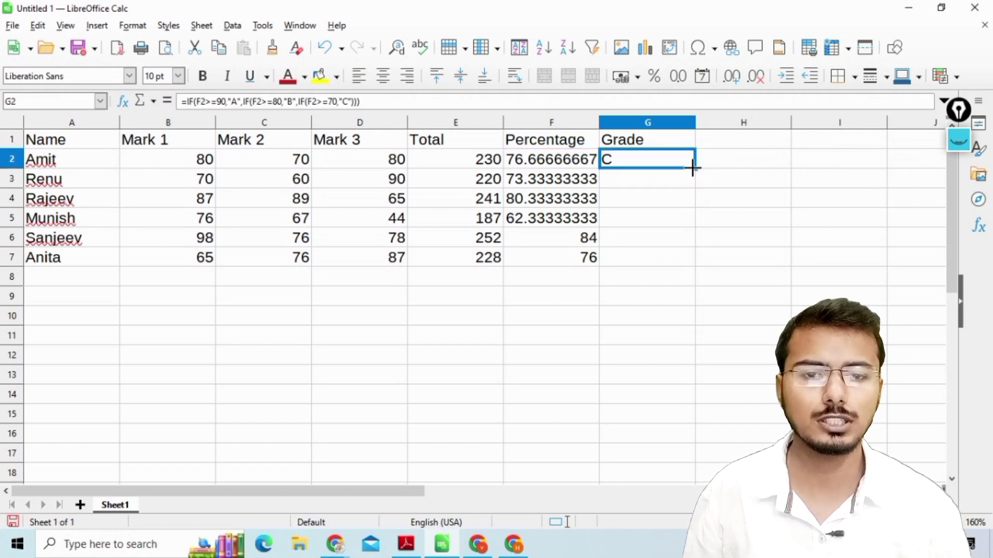
left_click_drag(696, 170, 686, 273)
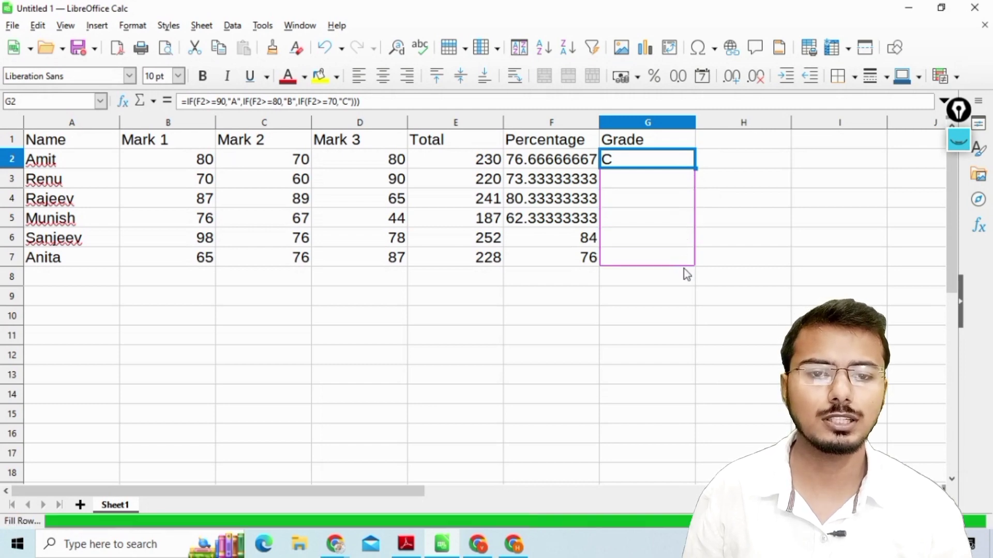
Extend the G5 grade formula with a fourth nested condition, if(F5>=60, following the "C" result.
left_click(665, 221)
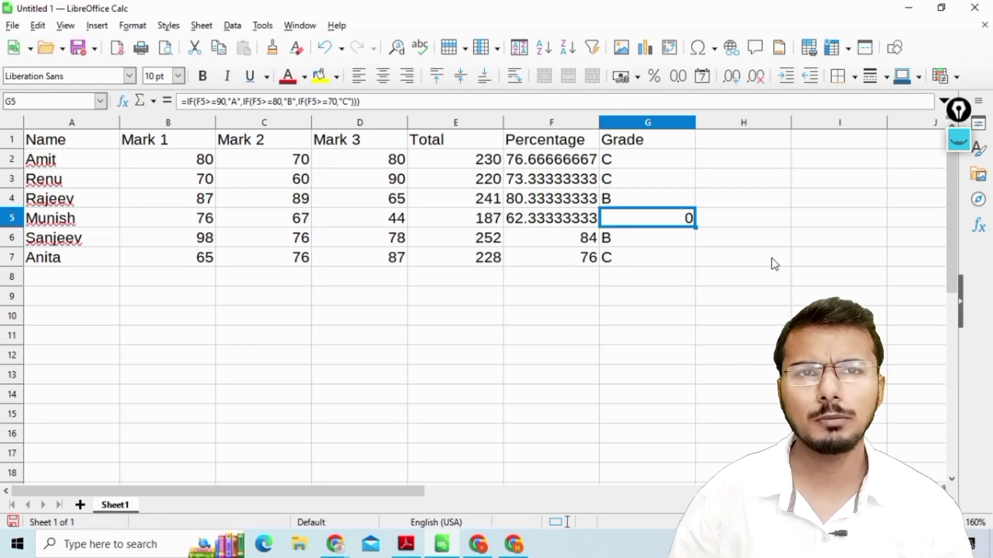
left_click(349, 101)
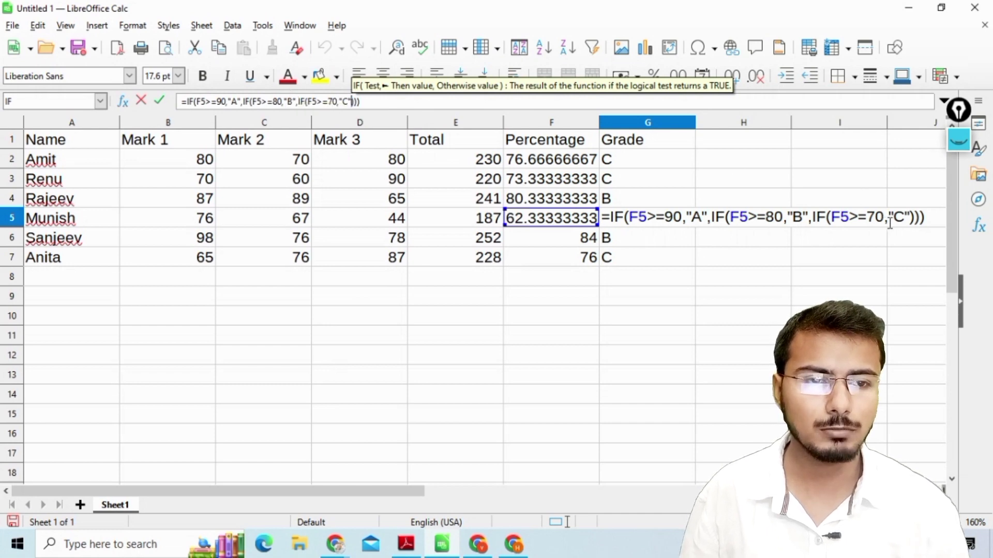
left_click(911, 217)
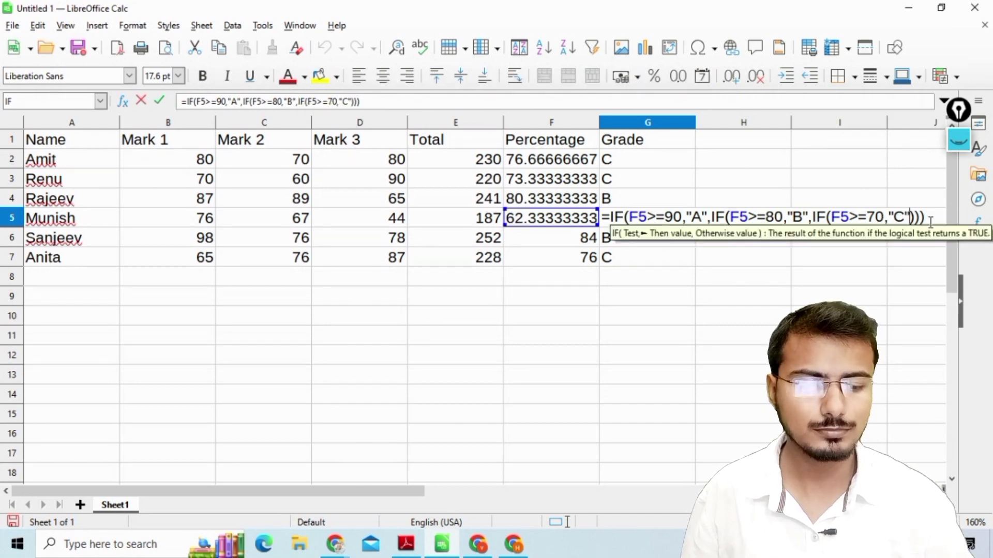
type(",")
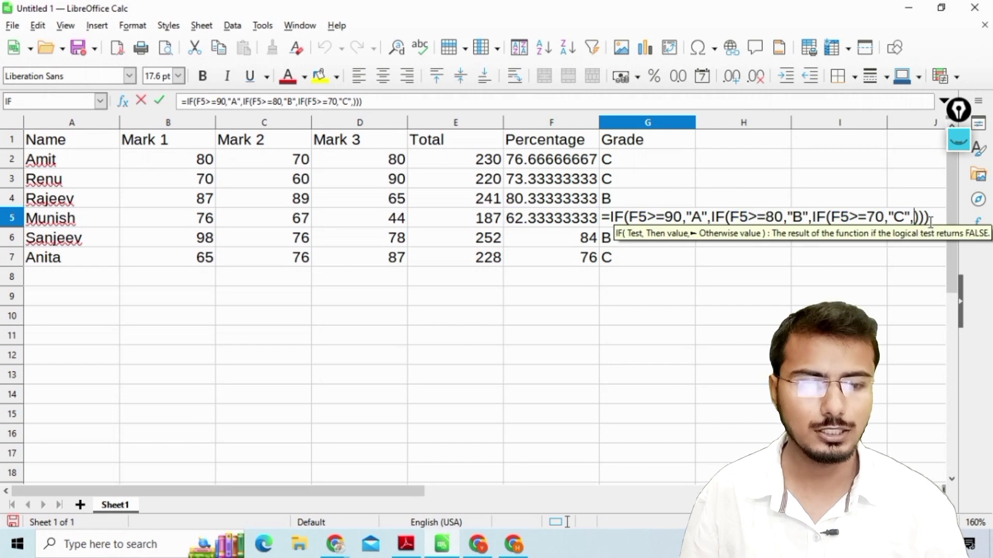
type("if")
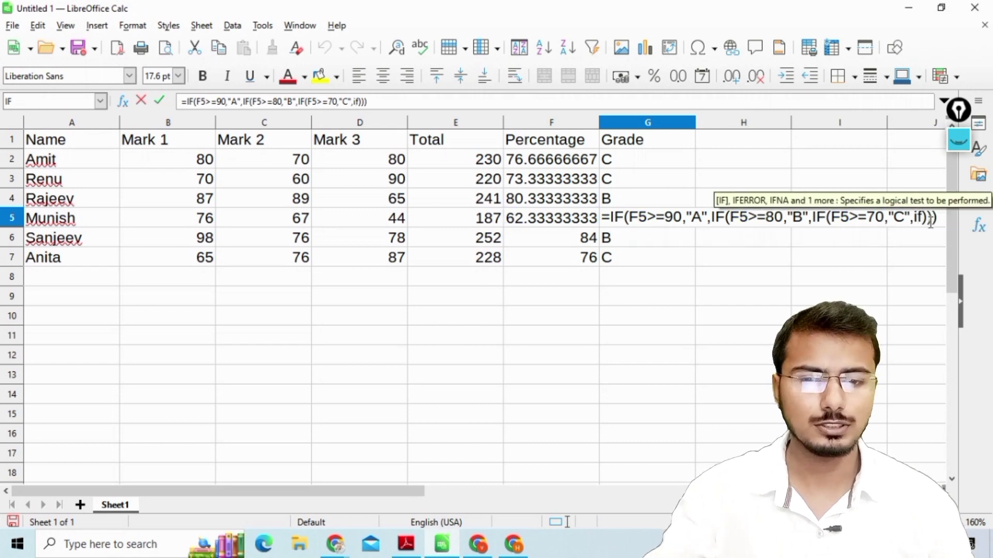
left_click_drag(384, 492, 541, 482)
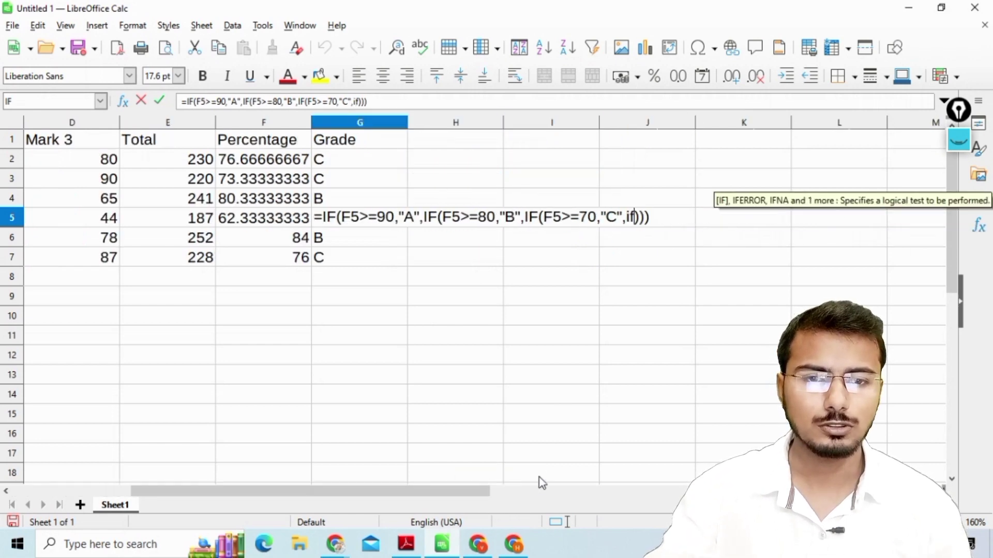
scroll(589, 305, "up", 2, "ctrl")
left_click_drag(406, 502, 525, 499)
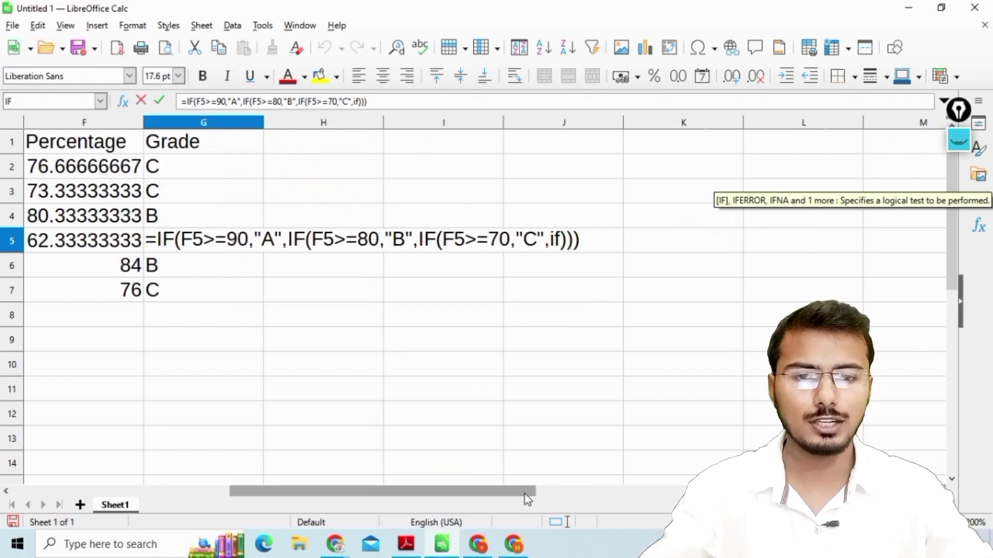
type("(")
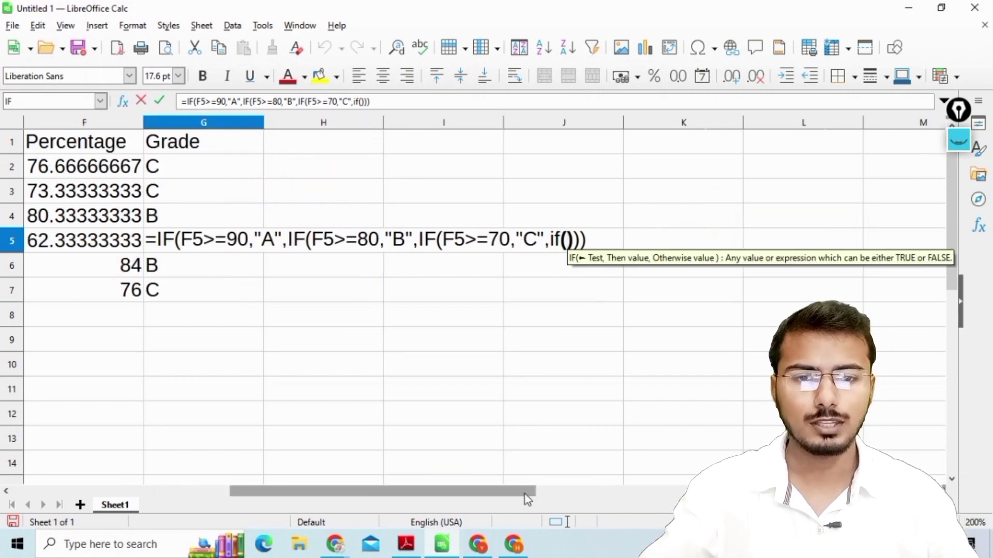
left_click(74, 246)
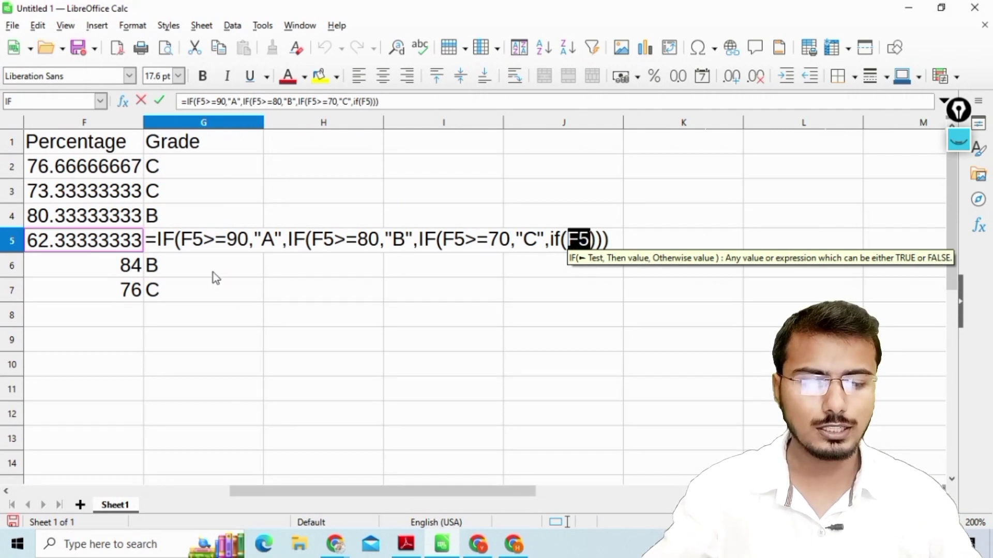
type(">=60")
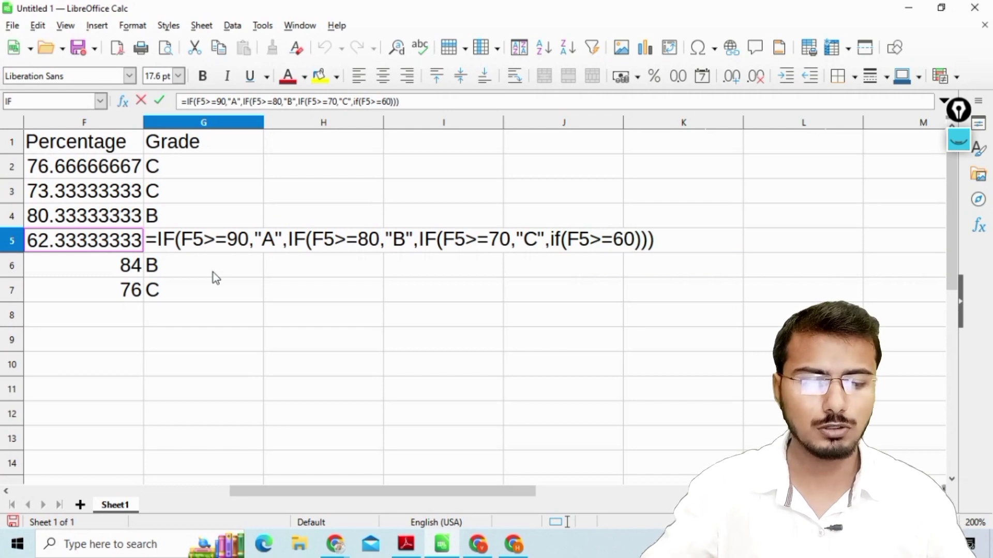
Add "D" as the result for the F5>=60 condition and commit the G5 formula.
type(",")
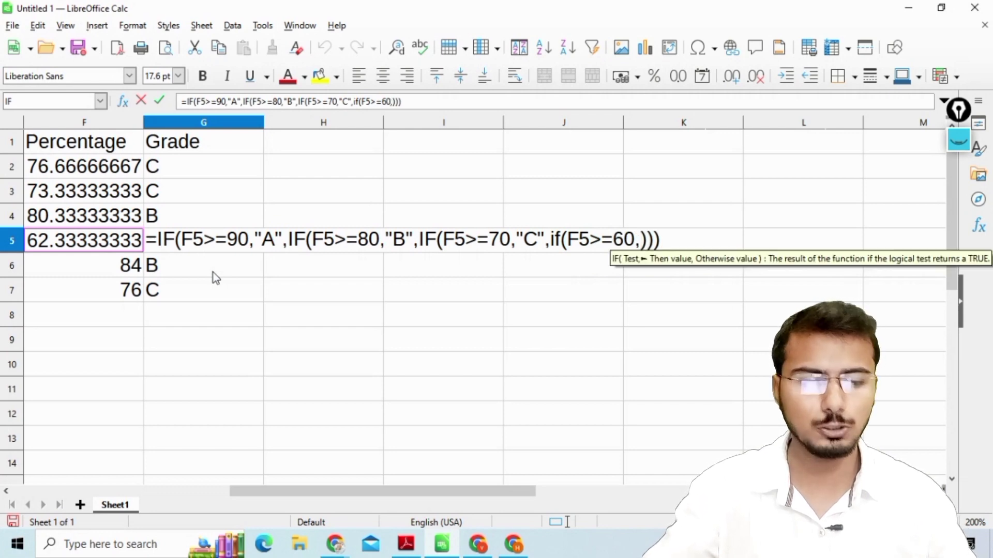
type("\"")
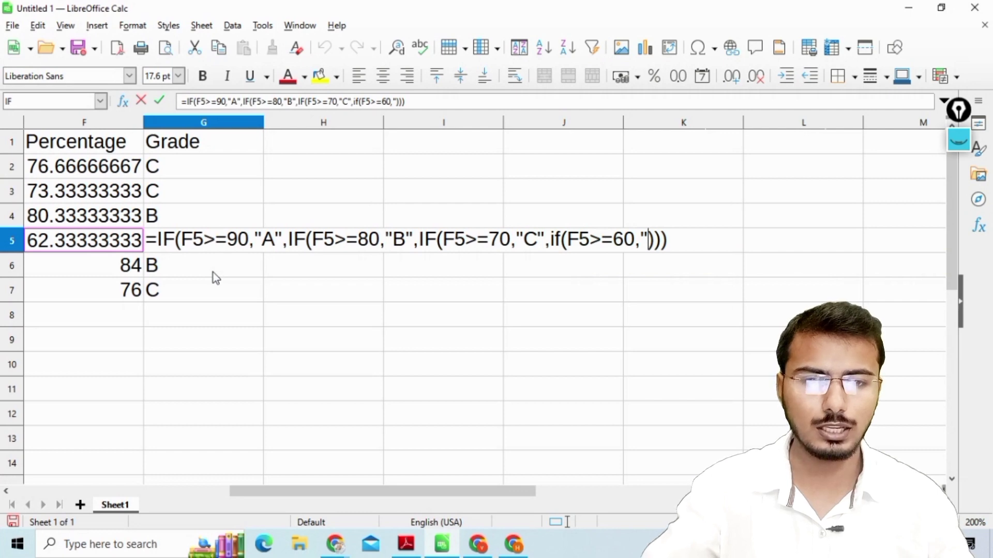
type("D\"")
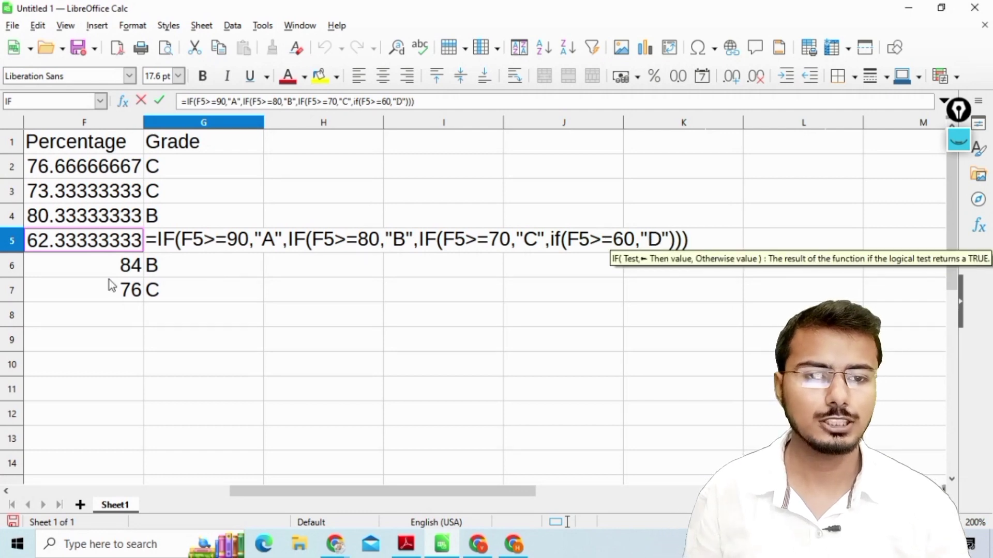
type(")")
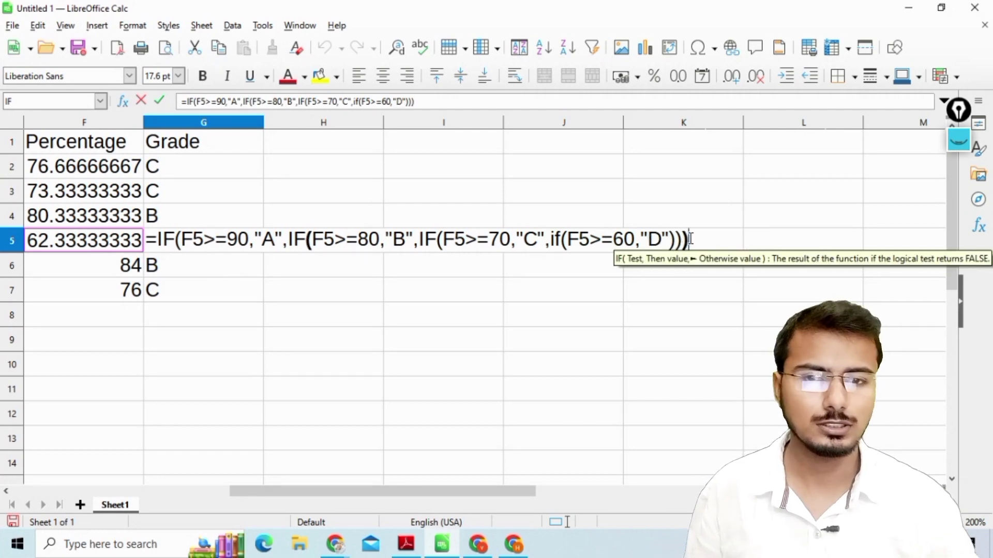
key("Return")
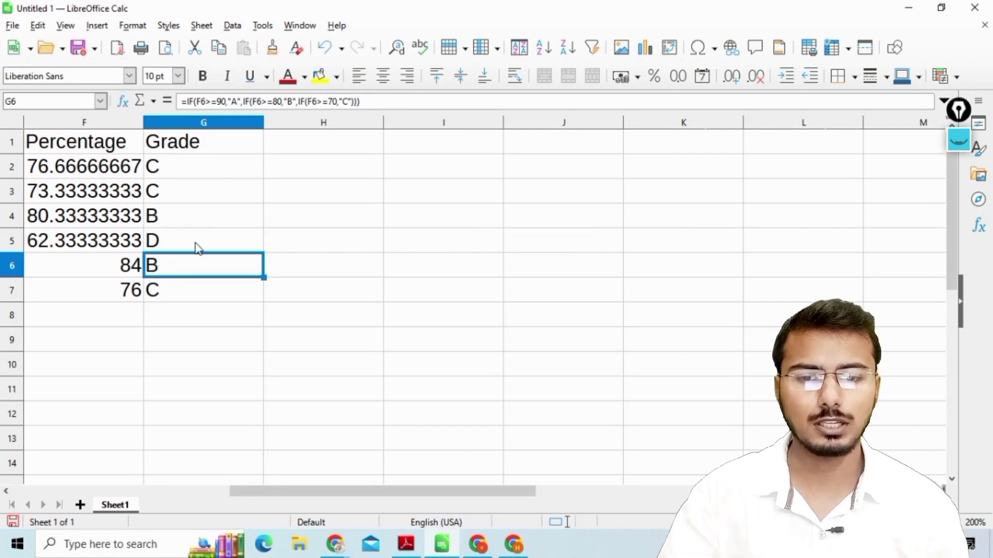
Check the D and E grade criteria and the following border task in the PDF exercise.
left_click_drag(368, 492, 194, 480)
key("alt+Tab")
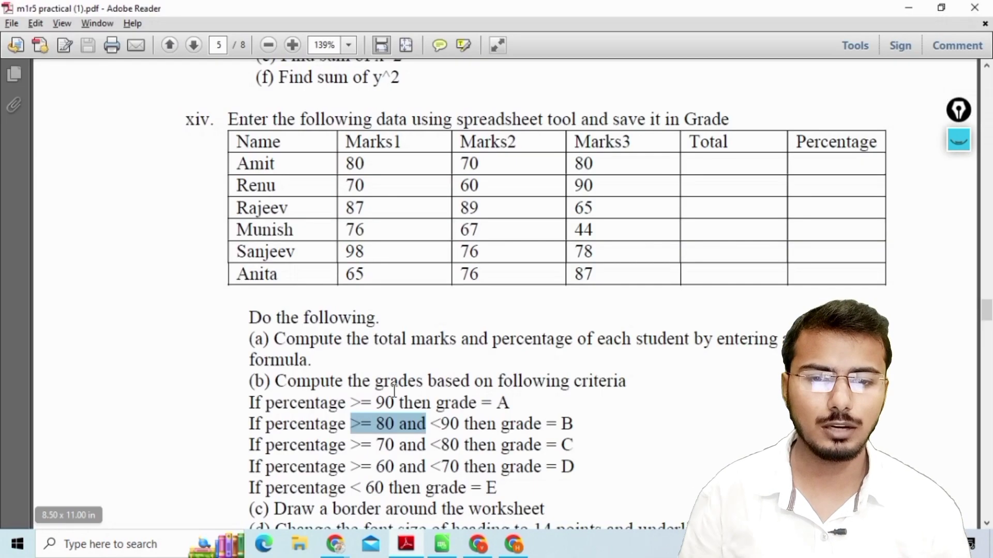
double_click(567, 468)
double_click(490, 488)
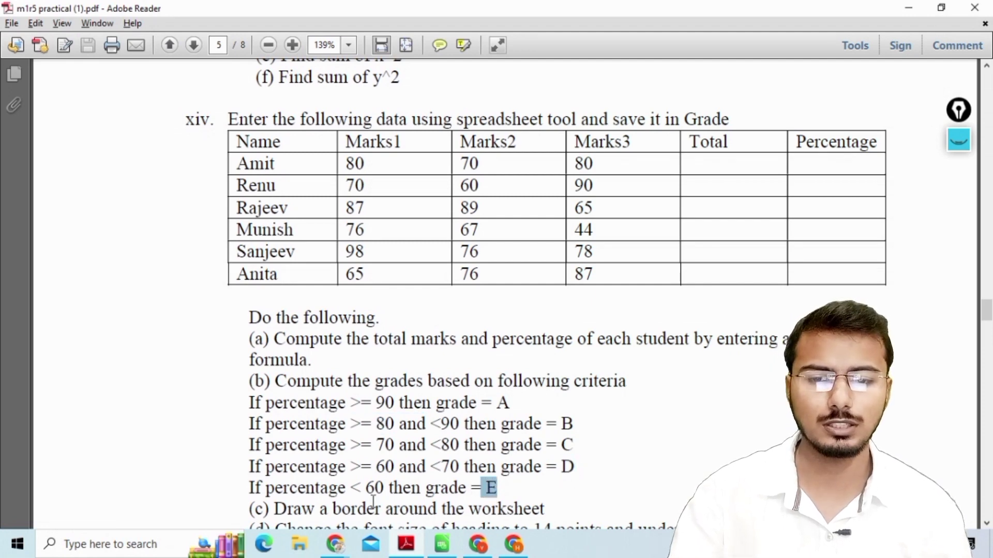
scroll(371, 501, "down", 1)
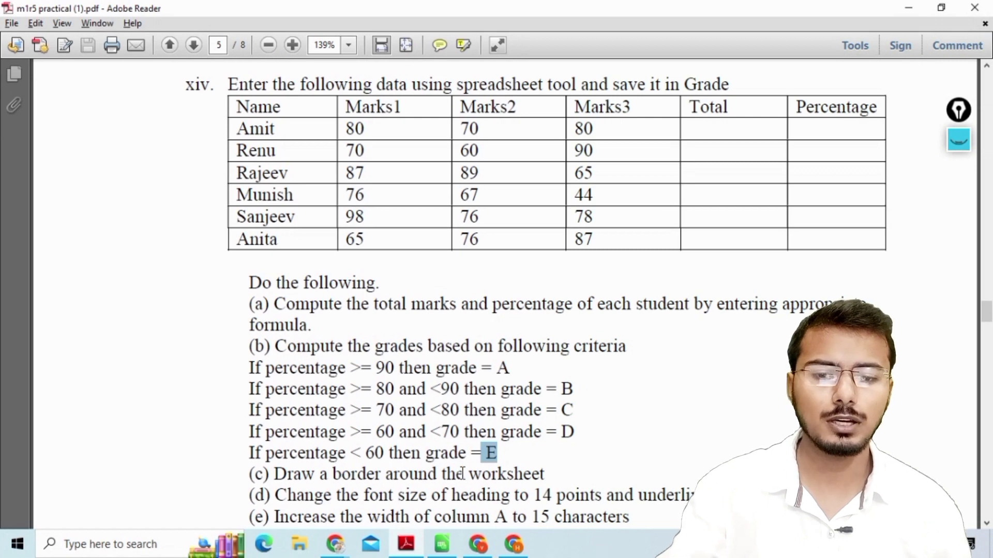
Return to the spreadsheet and draw an outer box border around the marks table A1:G7.
key("alt+Tab")
left_click_drag(57, 147, 799, 289)
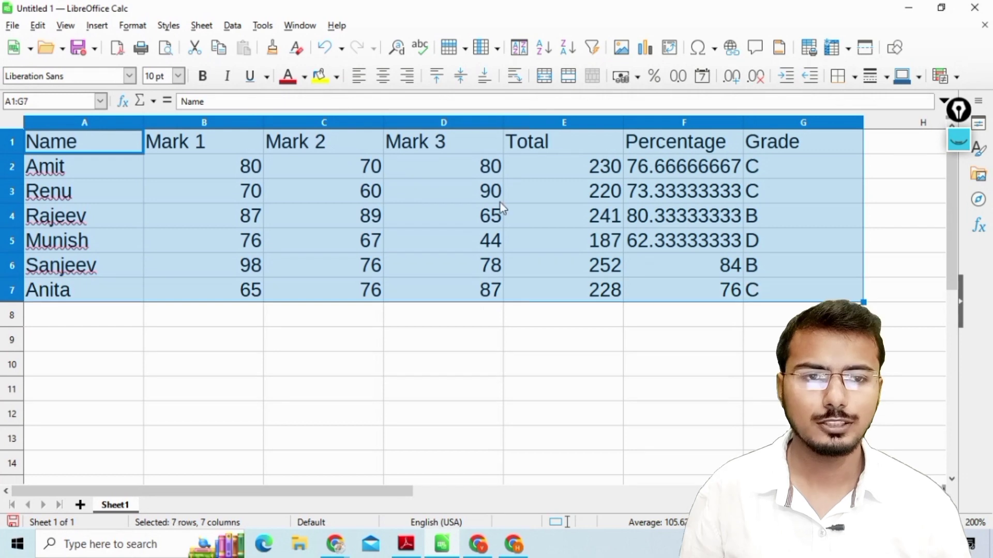
left_click(855, 77)
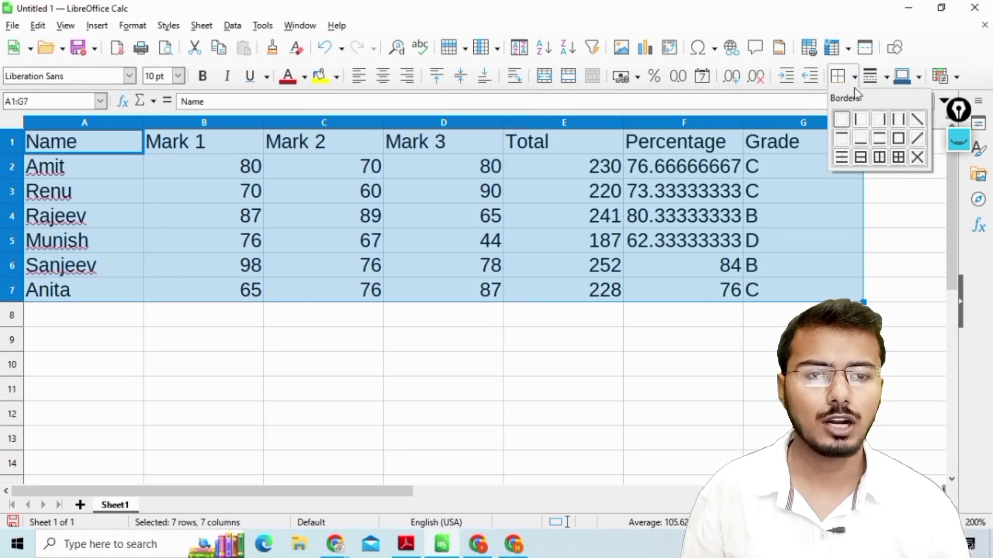
left_click(898, 140)
left_click(588, 362)
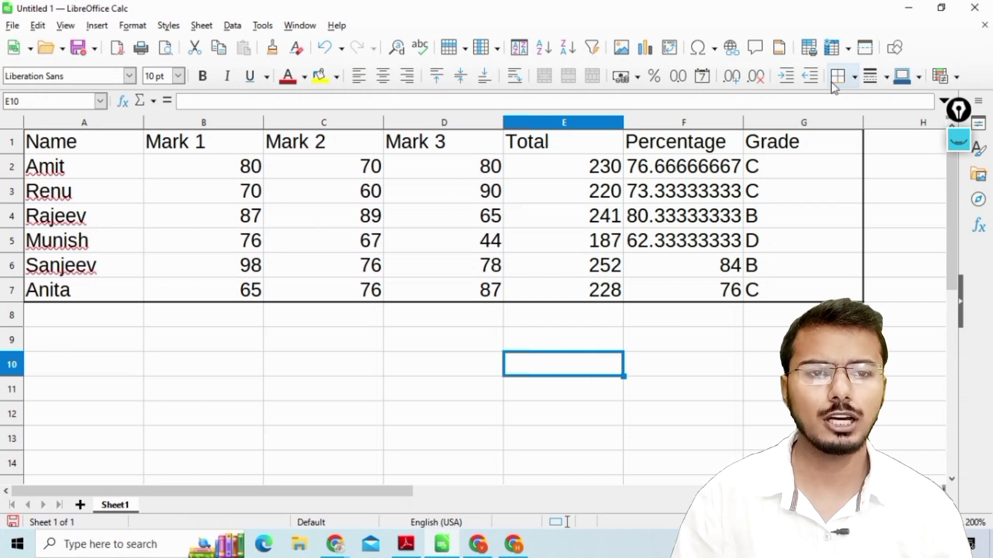
Read task (d) about the heading's font size and underline in the PDF, and return to the spreadsheet.
key("alt+Tab")
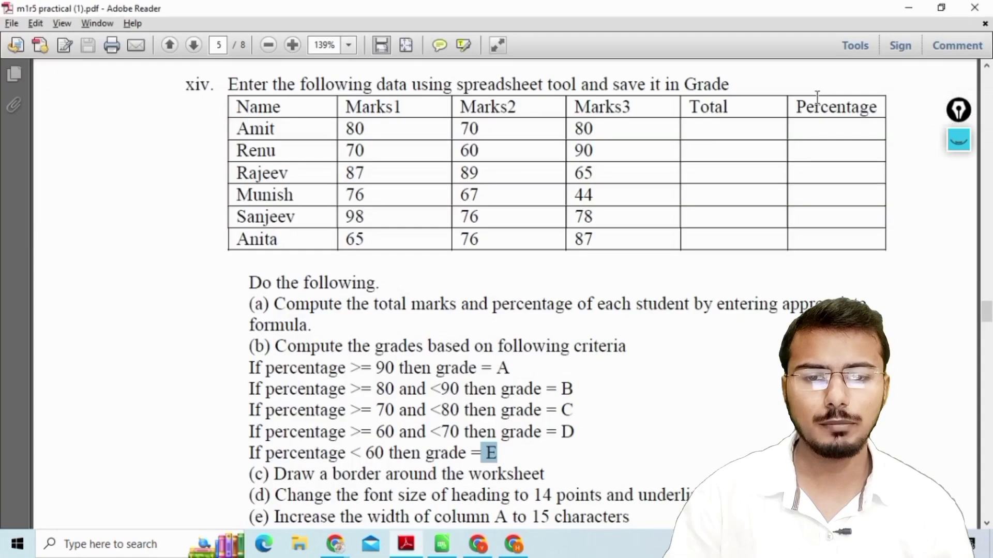
left_click(314, 474)
scroll(293, 488, "down", 1)
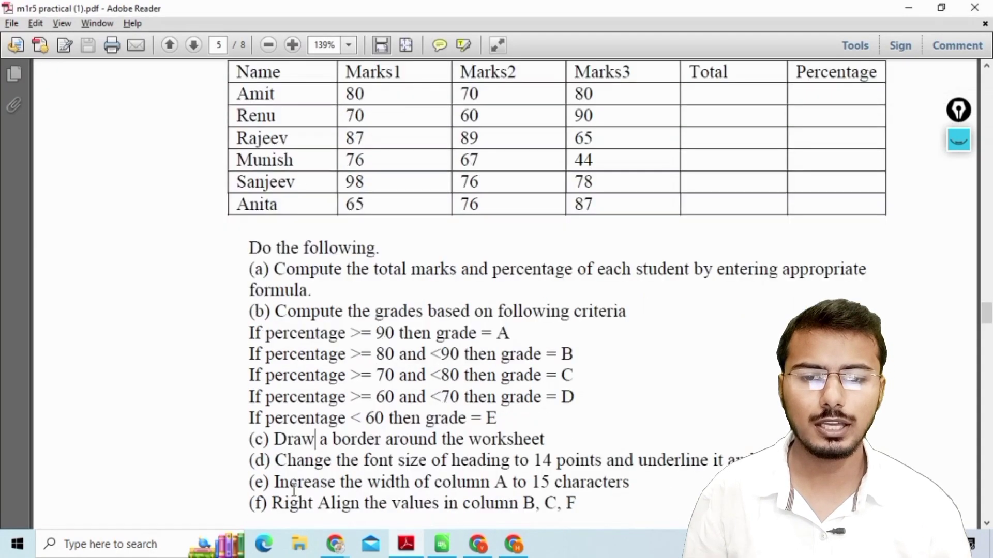
left_click_drag(274, 460, 765, 460)
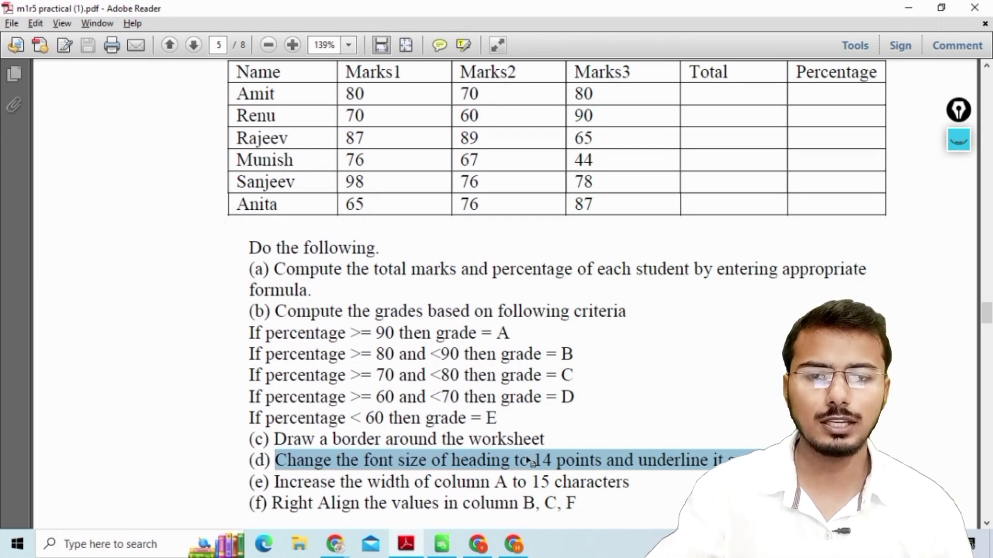
key("alt+Tab")
left_click(83, 144)
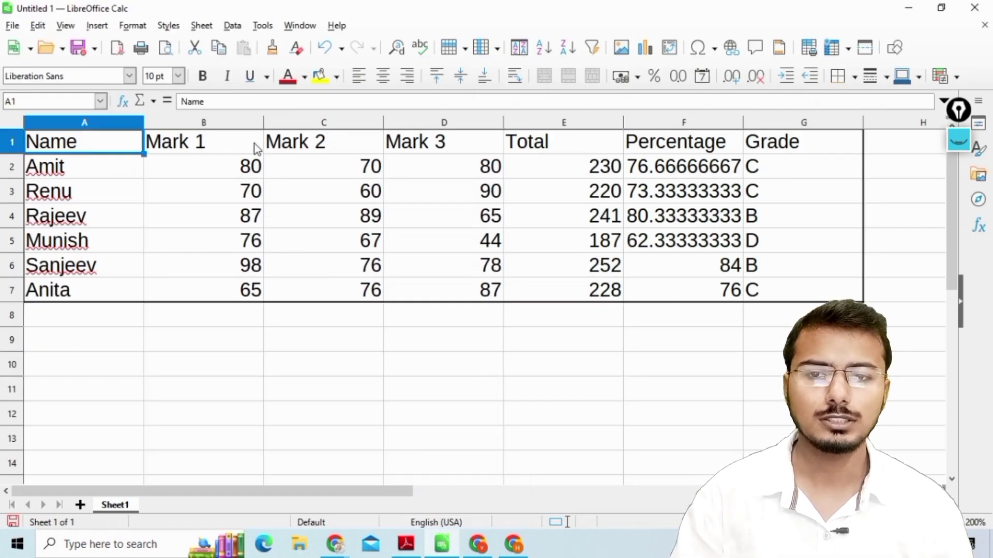
key("F2")
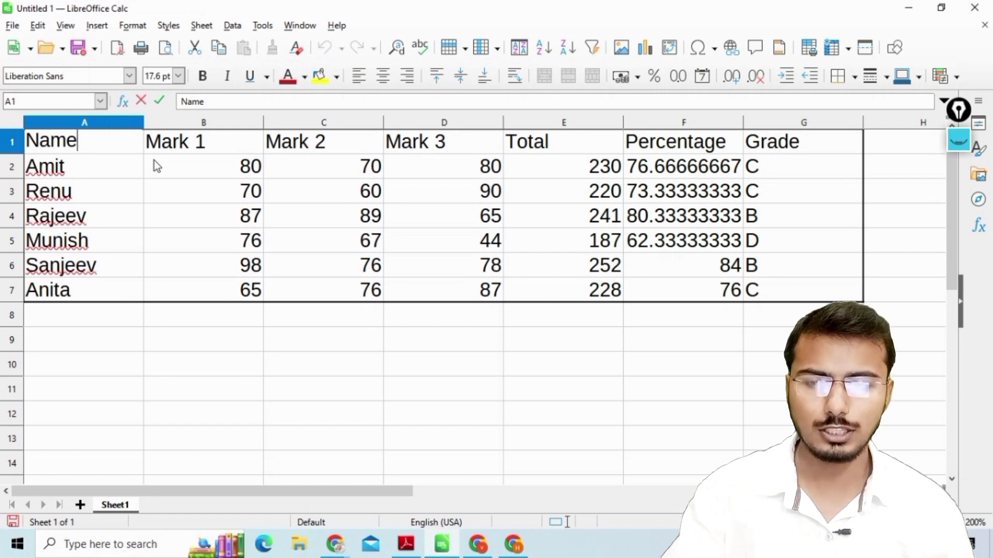
left_click(132, 362)
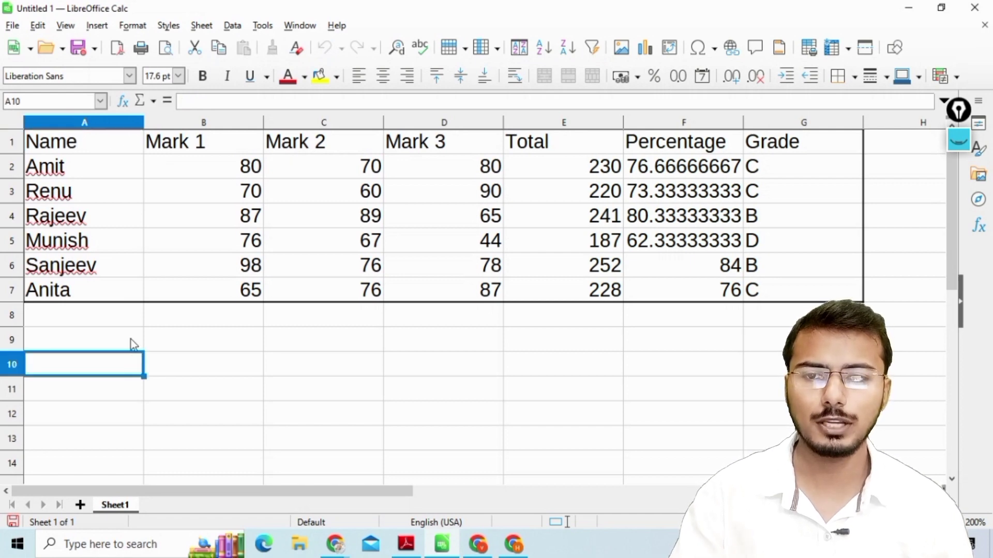
Set the heading row A1:G1 to 14 pt and widen column F to fit the Percentage heading.
left_click_drag(84, 146, 754, 145)
left_click(179, 76)
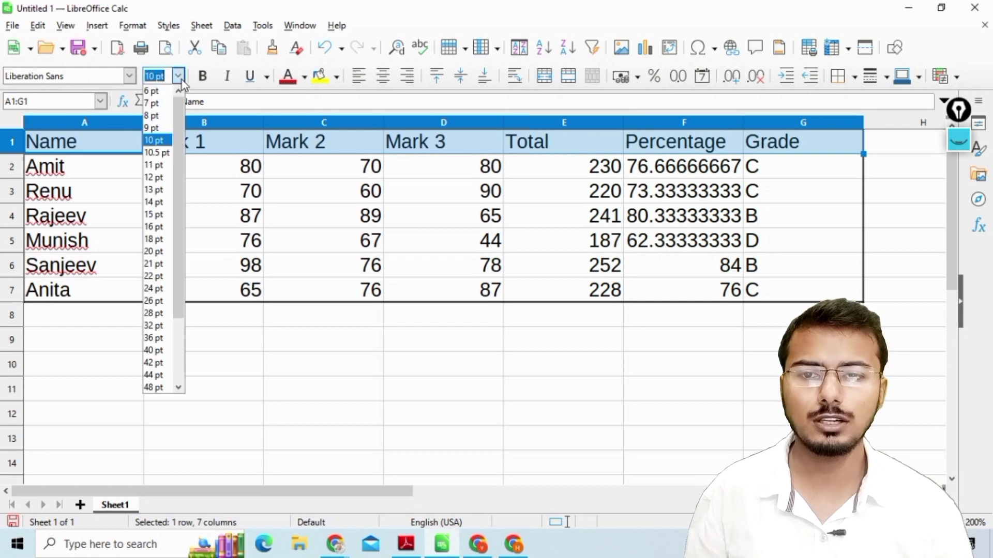
left_click(153, 201)
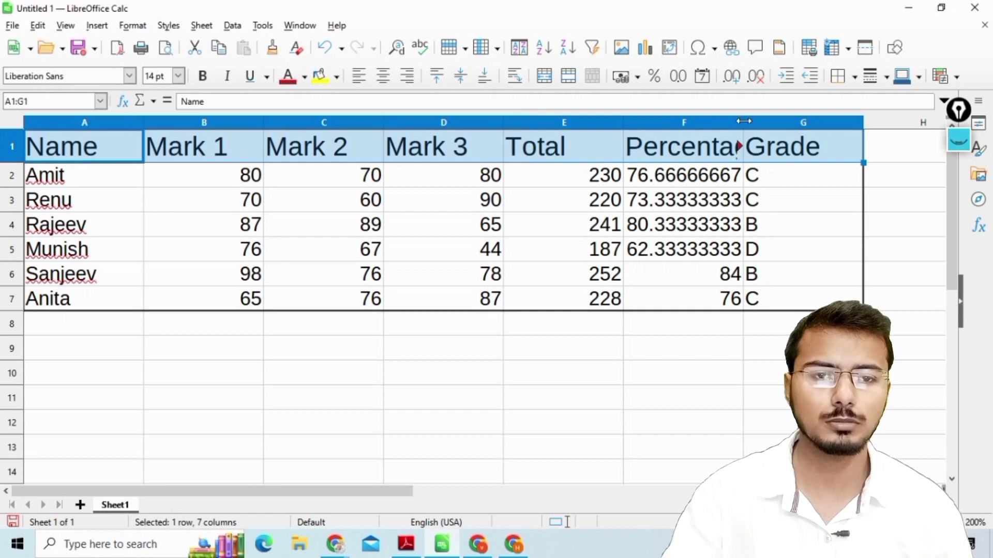
left_click_drag(744, 121, 775, 124)
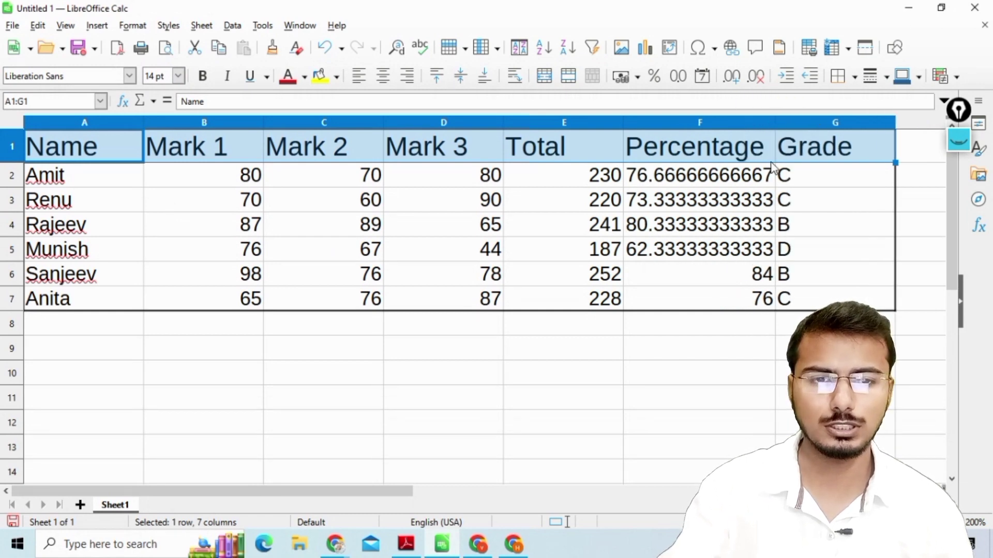
Recheck the underline requirement of task (d) in the PDF, and underline the heading row A1:G1 in the spreadsheet.
key("alt+Tab")
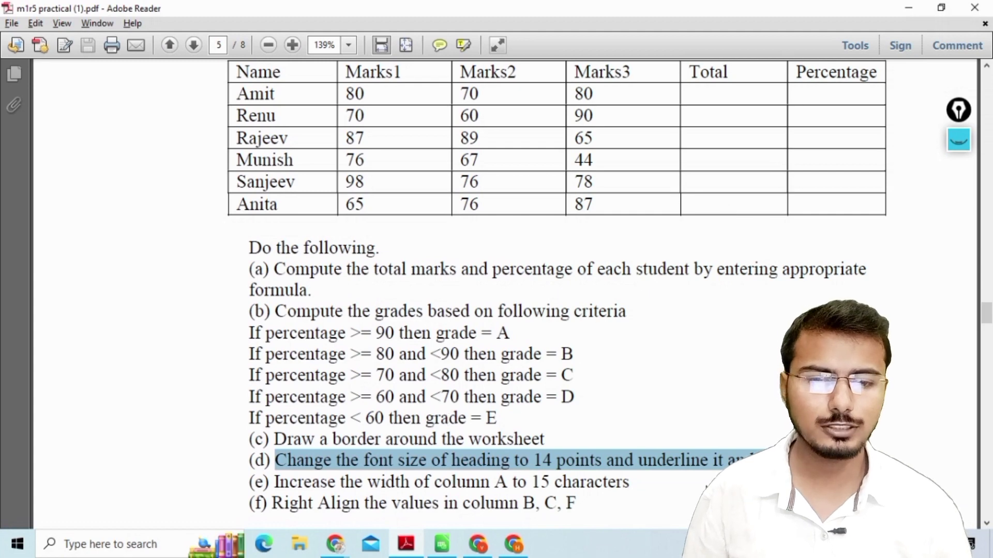
left_click(642, 469)
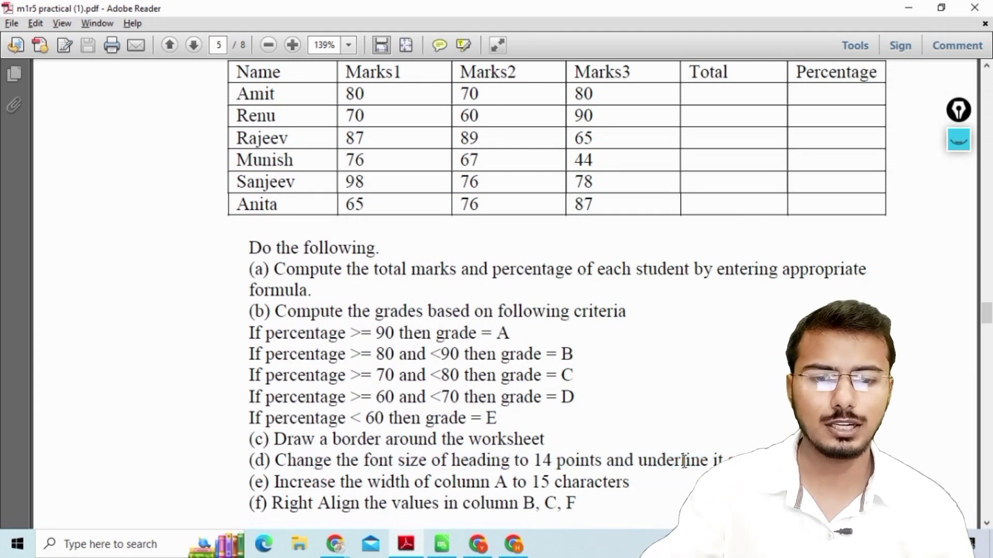
key("alt+Tab")
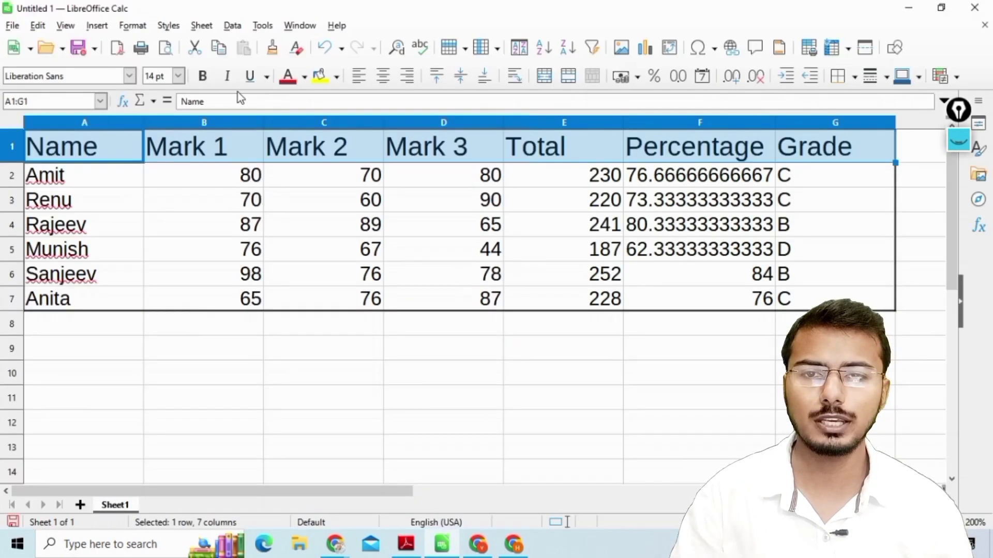
left_click(251, 78)
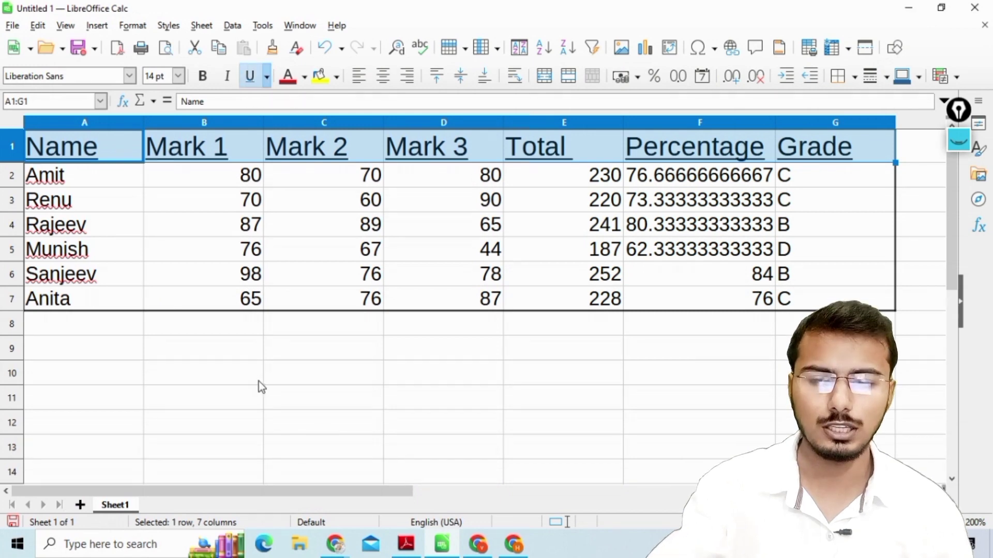
Recheck task (d) in the PDF, try hiding the Mark 2 column C in the spreadsheet, and undo the hiding.
key("alt+Tab")
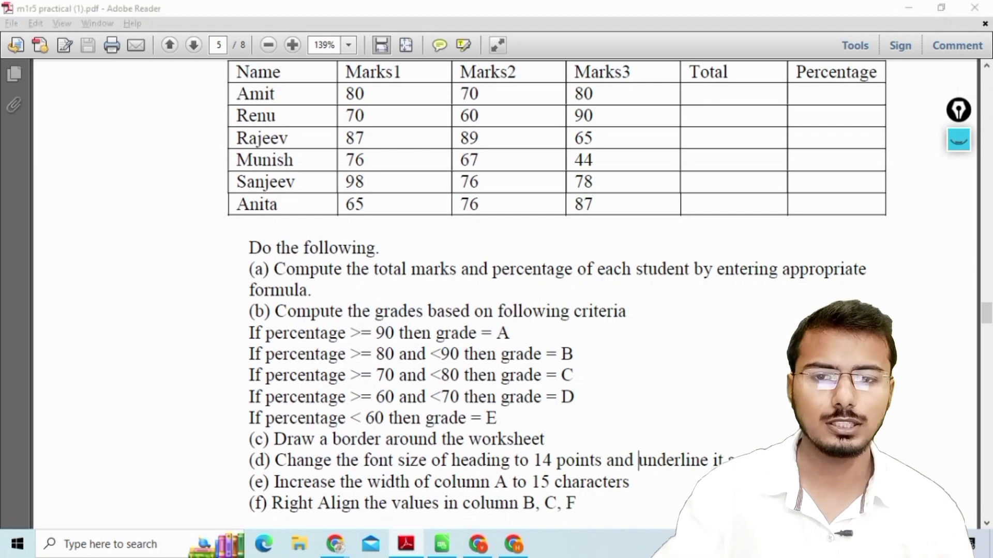
key("alt+Tab")
left_click(321, 123)
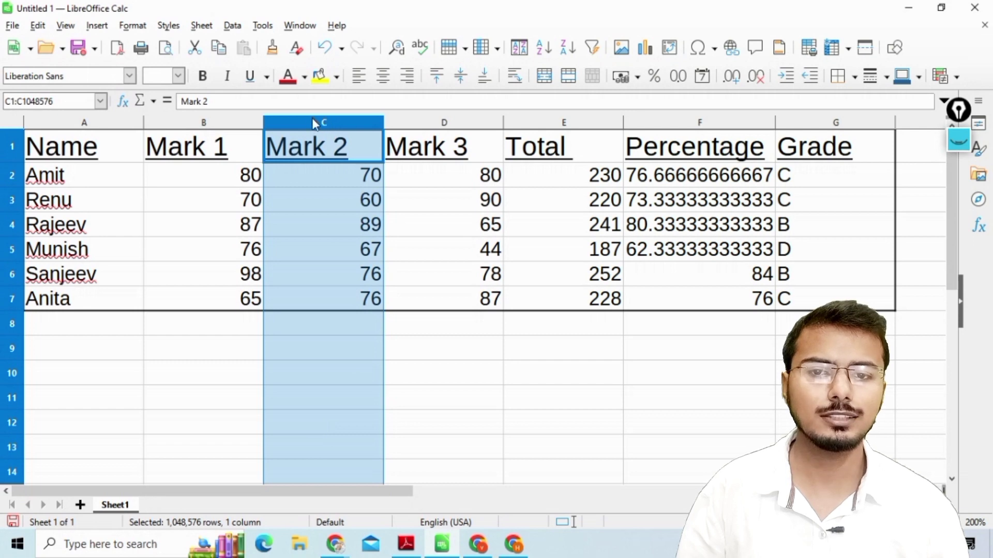
right_click(324, 124)
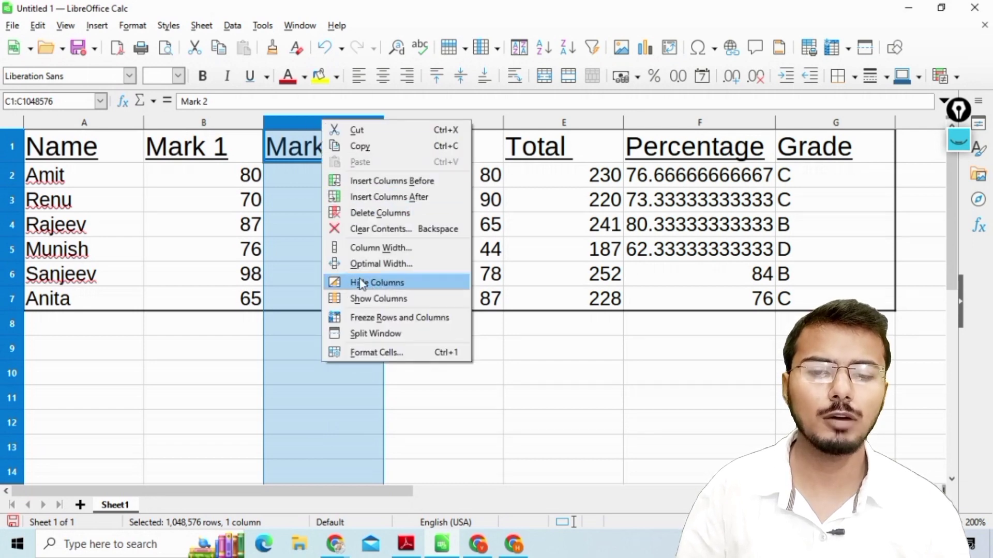
left_click(386, 283)
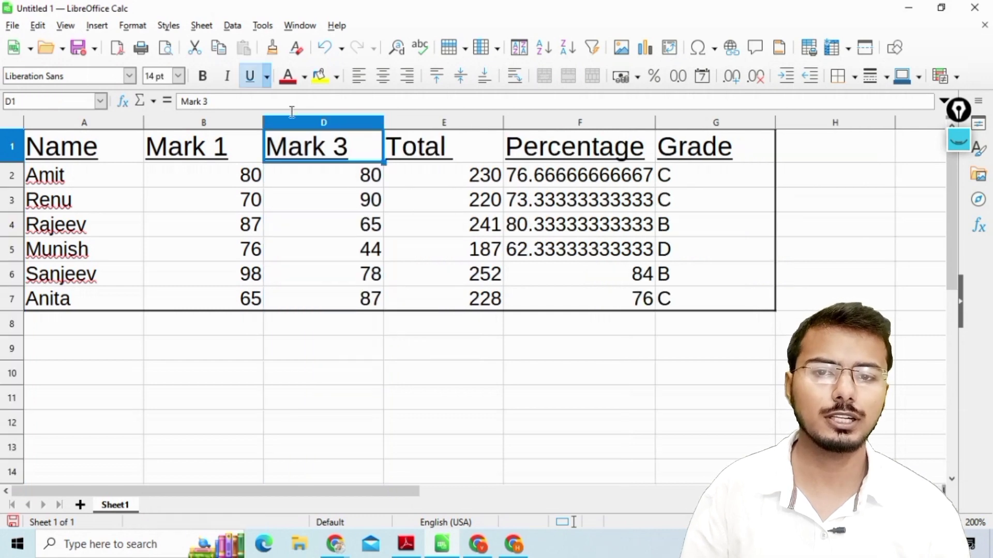
key("ctrl+z")
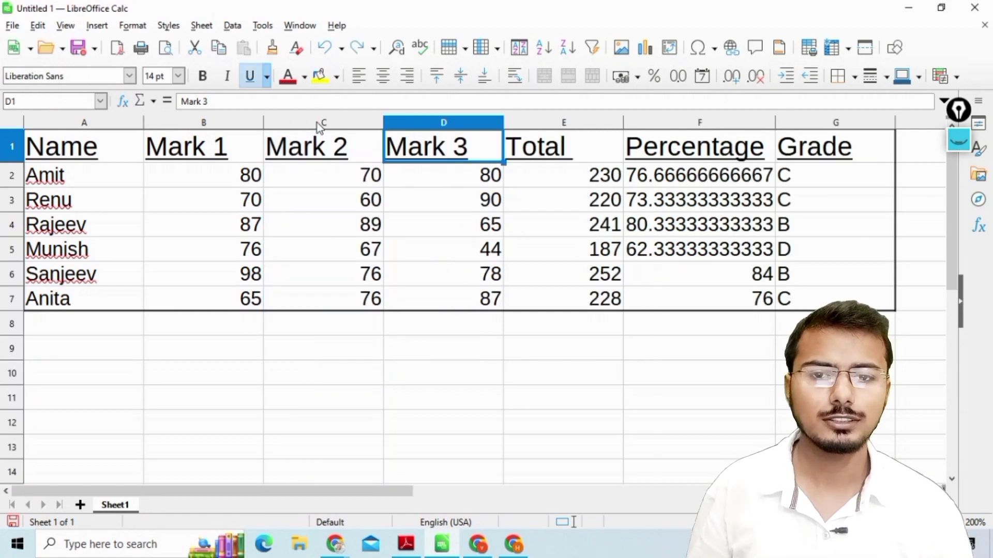
Hide the Mark 2 column C again.
left_click(317, 123)
right_click(319, 125)
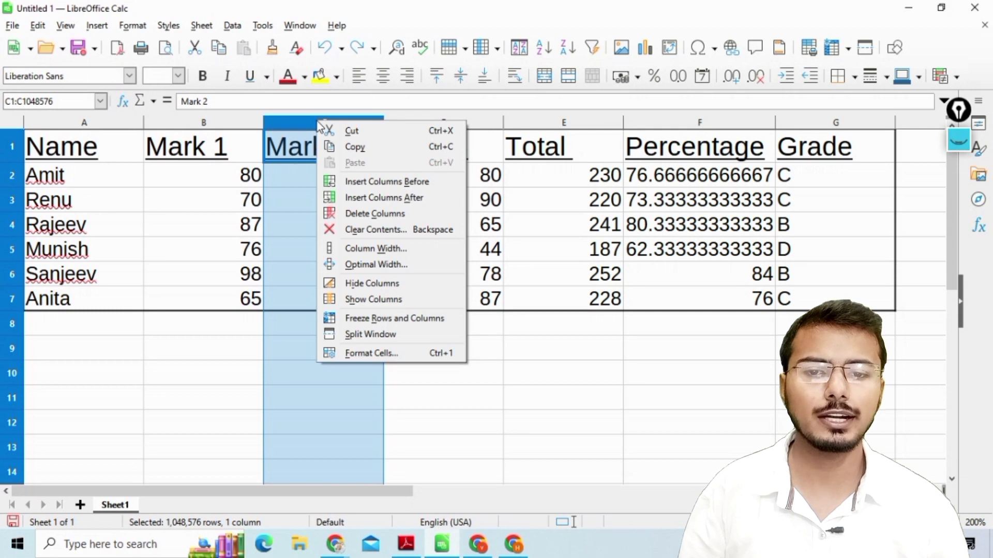
left_click(362, 283)
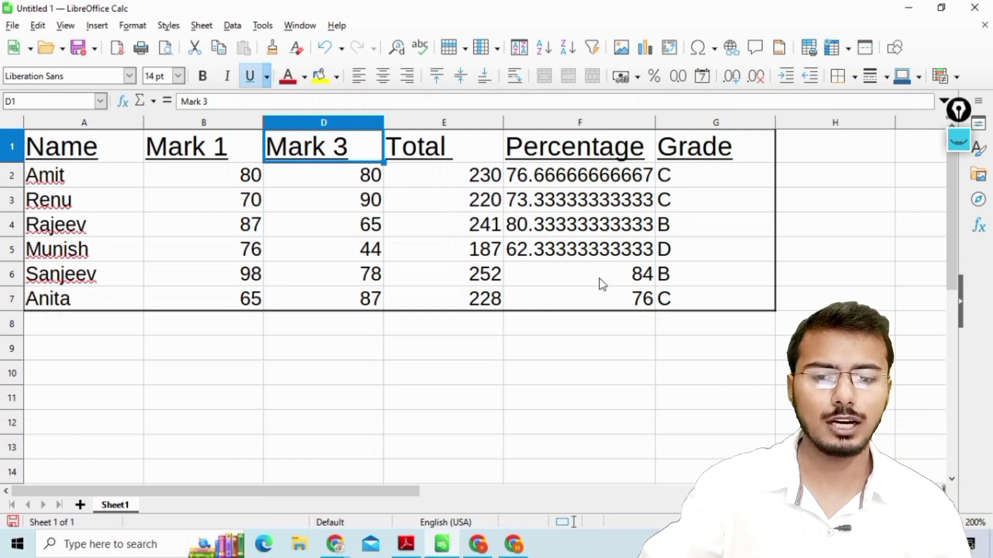
Read task (e) about column A's 15-character width in the PDF, and widen column A by hand in the spreadsheet.
left_click(406, 544)
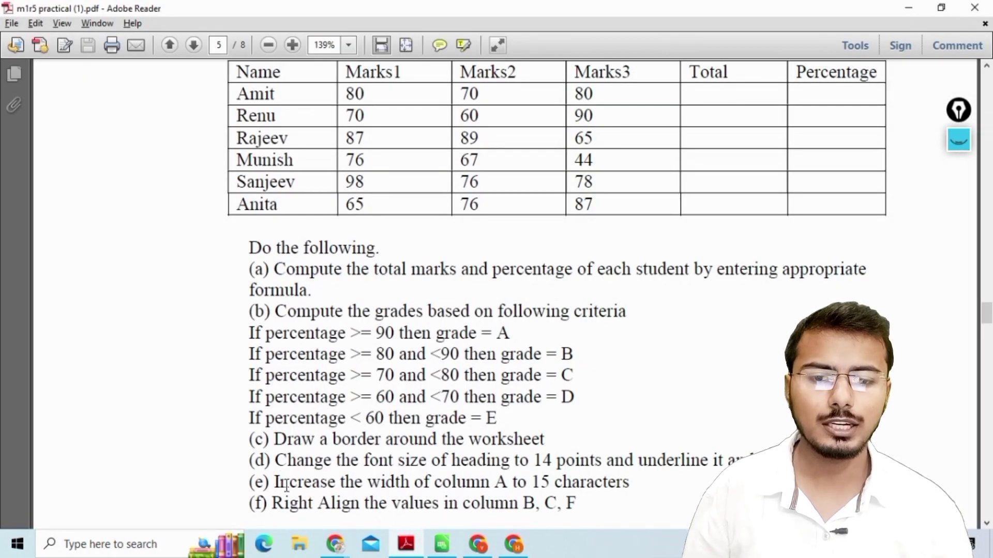
left_click_drag(275, 484, 627, 485)
key("alt+Tab")
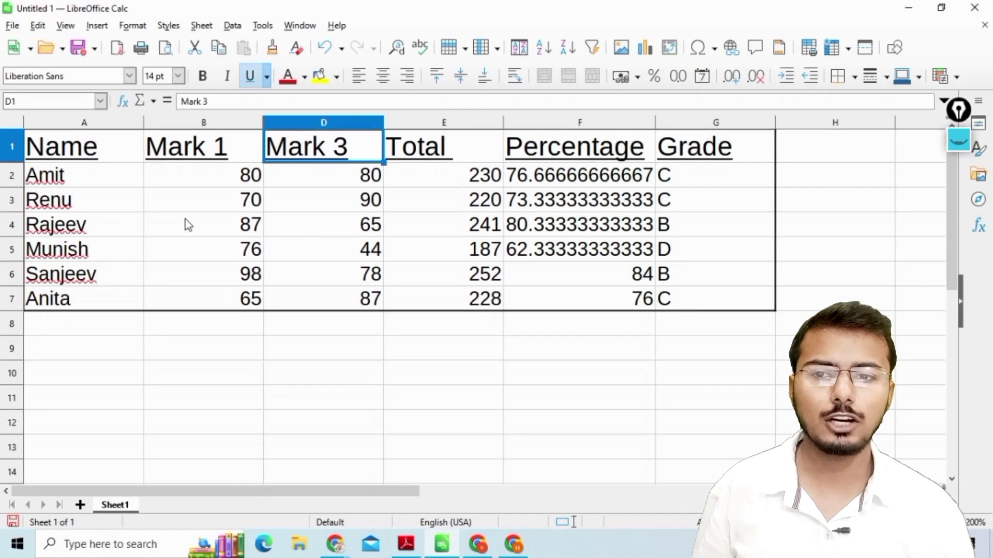
left_click(74, 151)
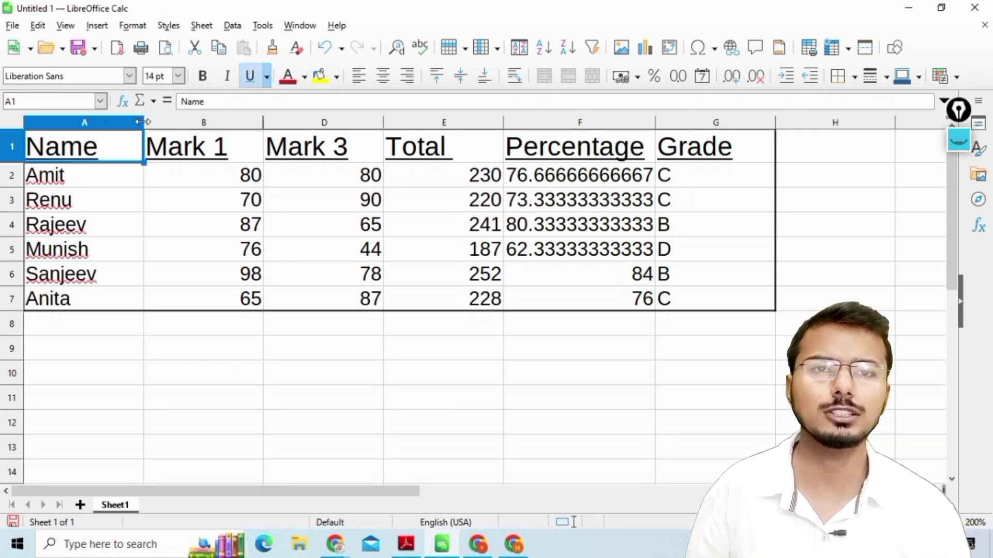
left_click_drag(138, 122, 239, 119)
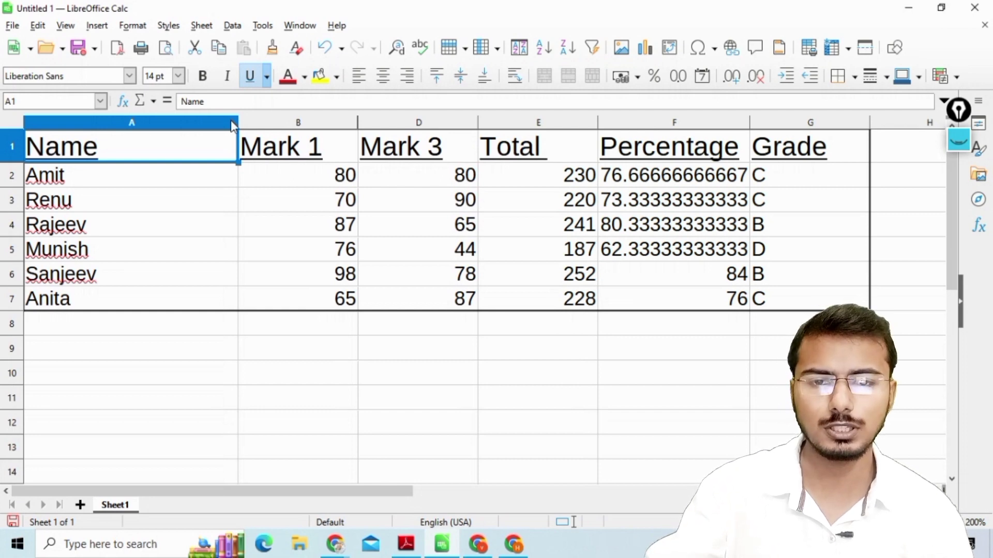
Read task (f) about the columns whose values need right alignment in the PDF, and return to the spreadsheet.
key("alt+Tab")
scroll(353, 514, "down", 1)
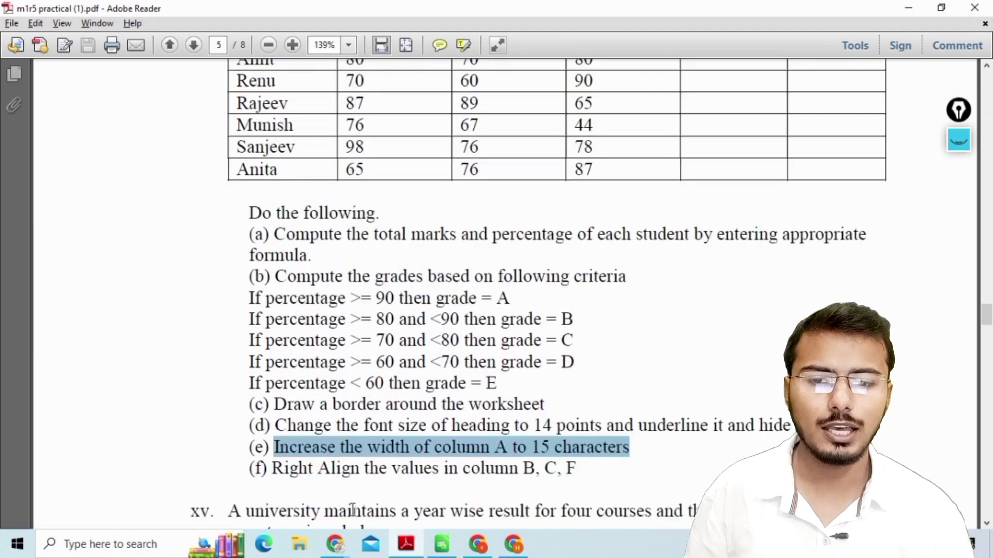
left_click_drag(273, 469, 574, 476)
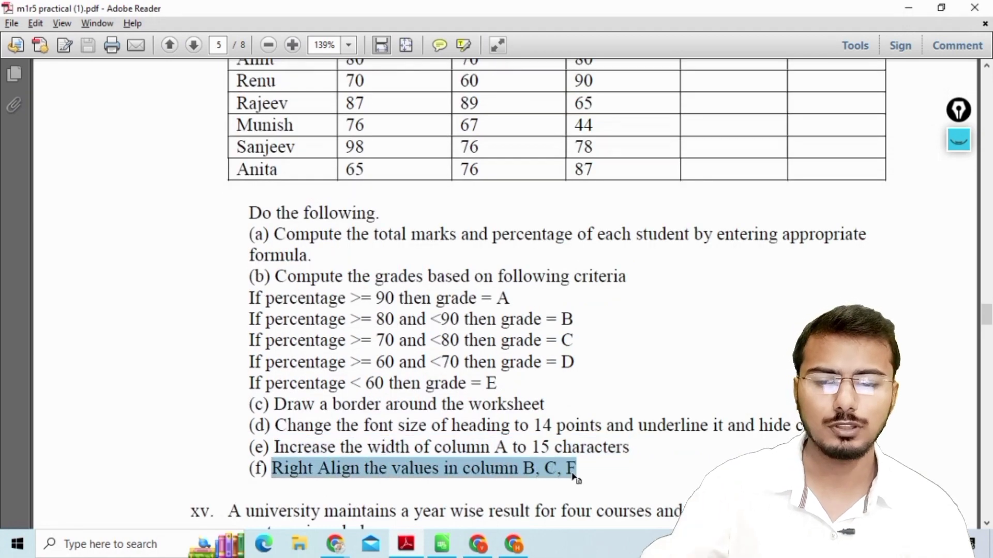
key("alt+Tab")
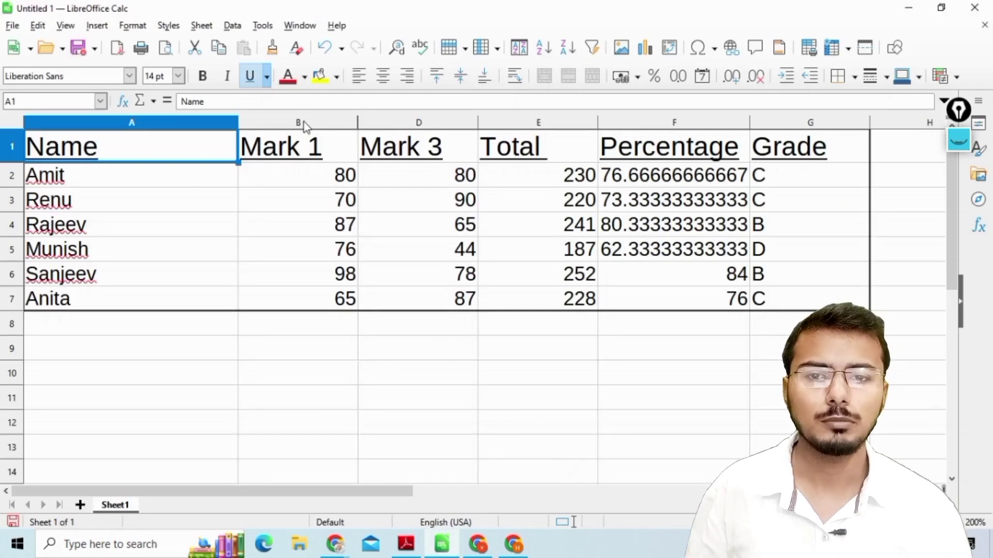
Undo the widening of column A and the hiding of column C, and right-align columns B, C and F.
left_click(303, 122)
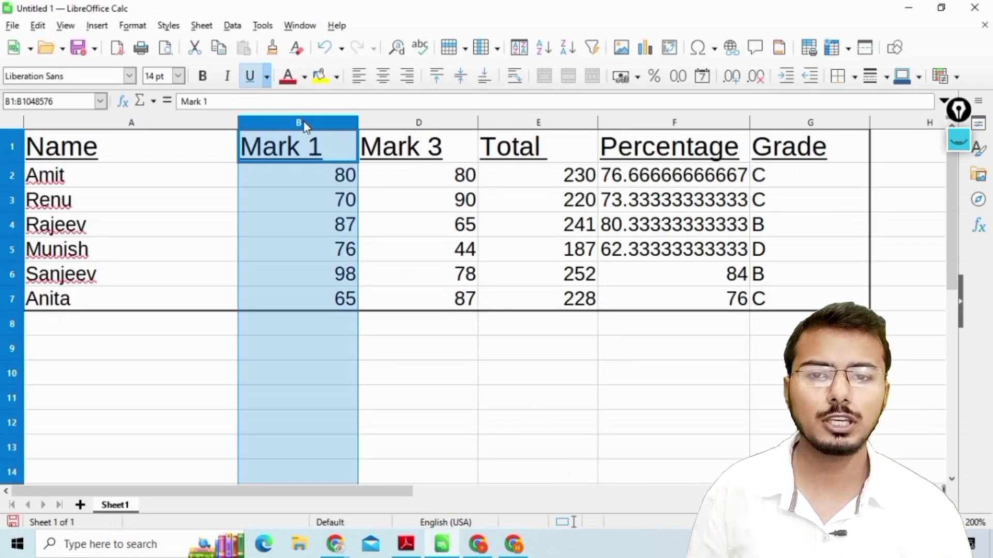
double_click(357, 130)
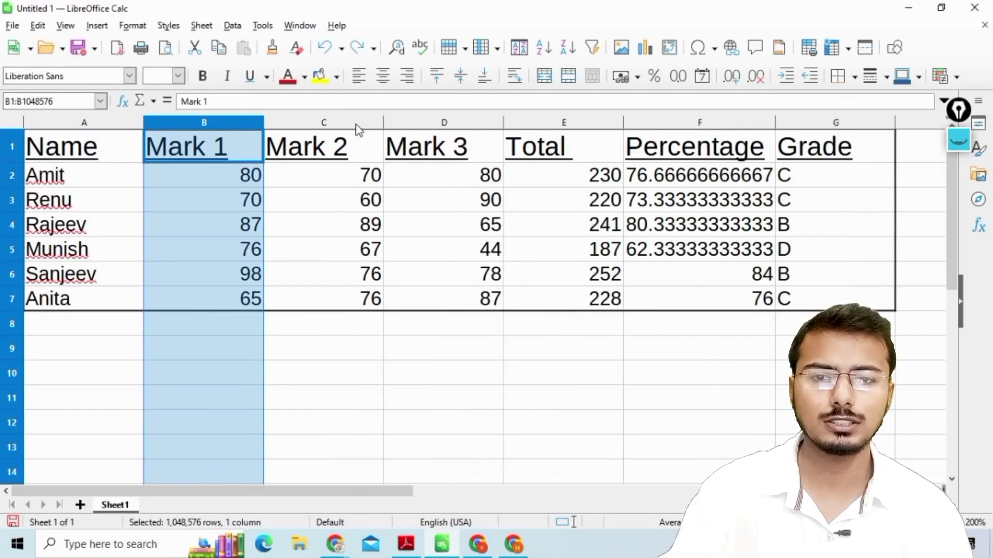
left_click(303, 124, "ctrl")
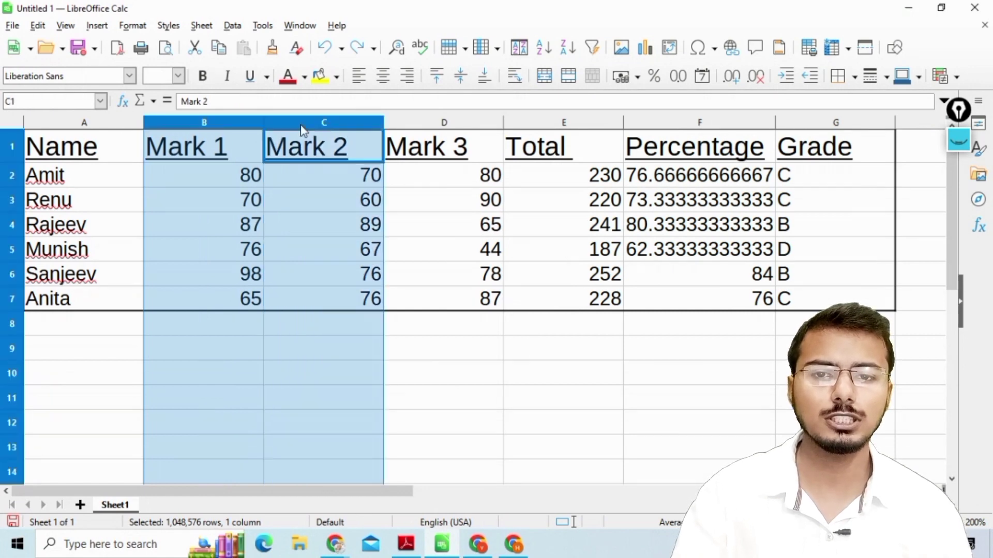
left_click(696, 124, "ctrl")
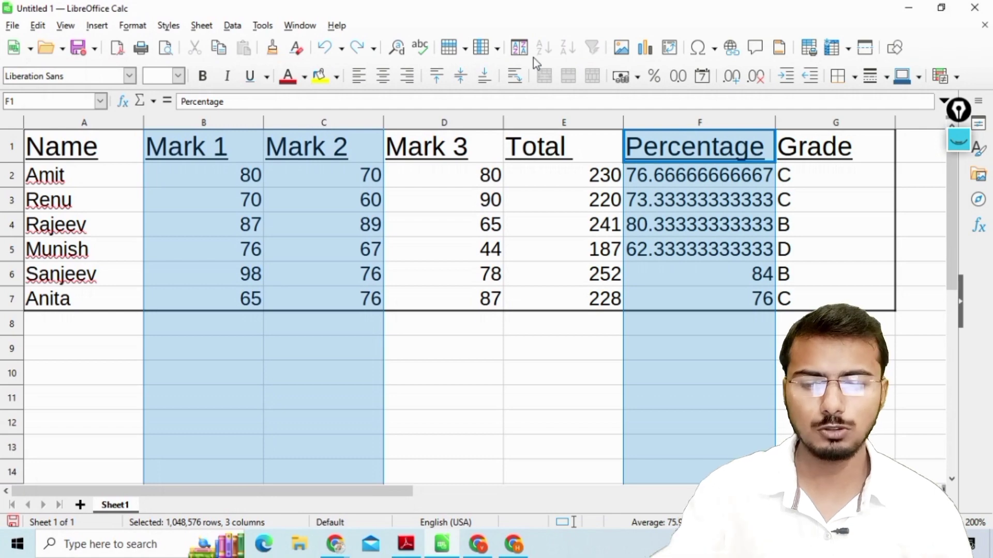
key("alt+Tab")
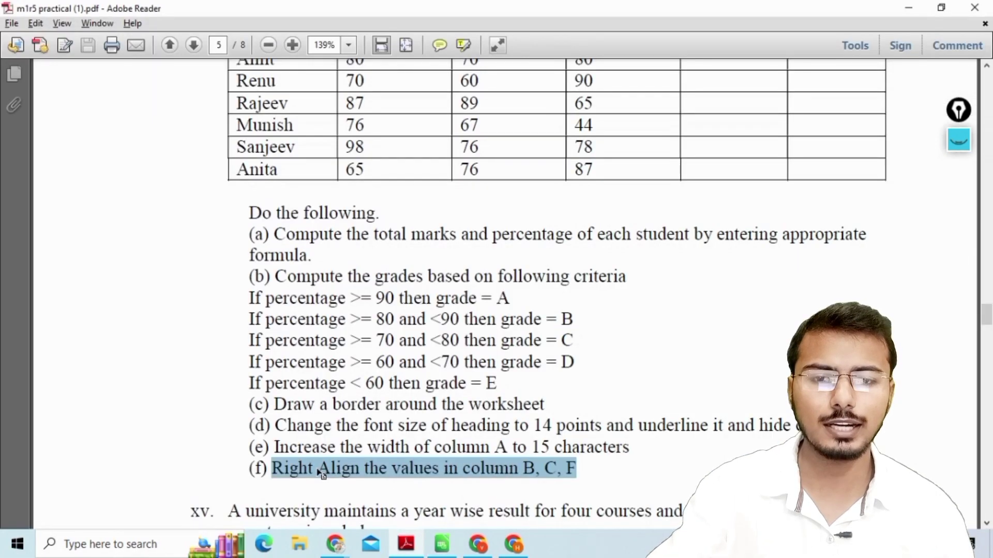
key("alt+Tab")
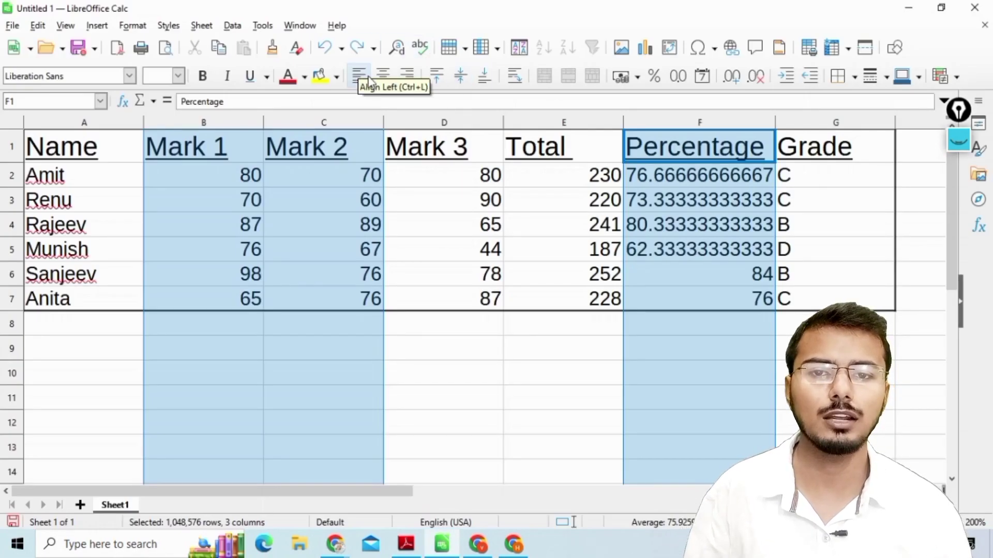
left_click(413, 79)
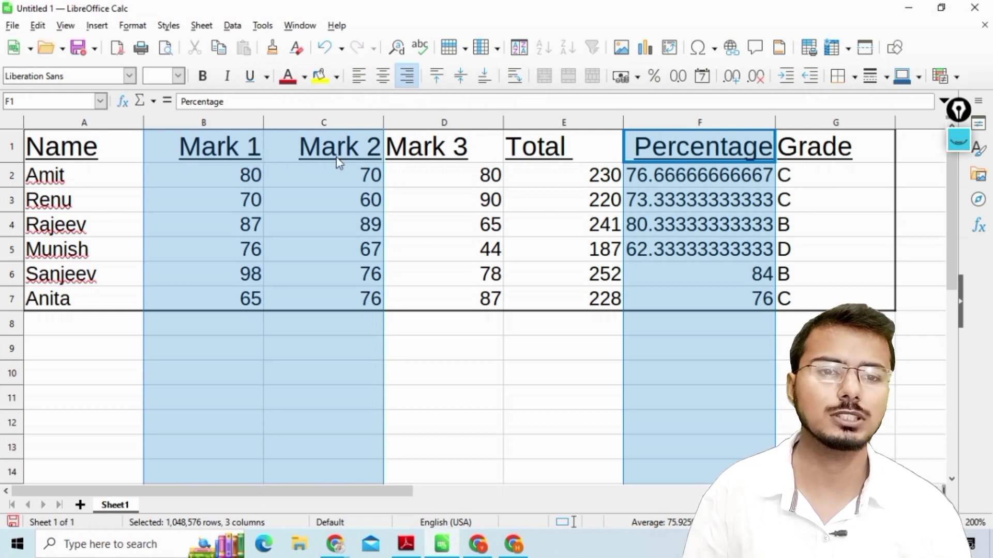